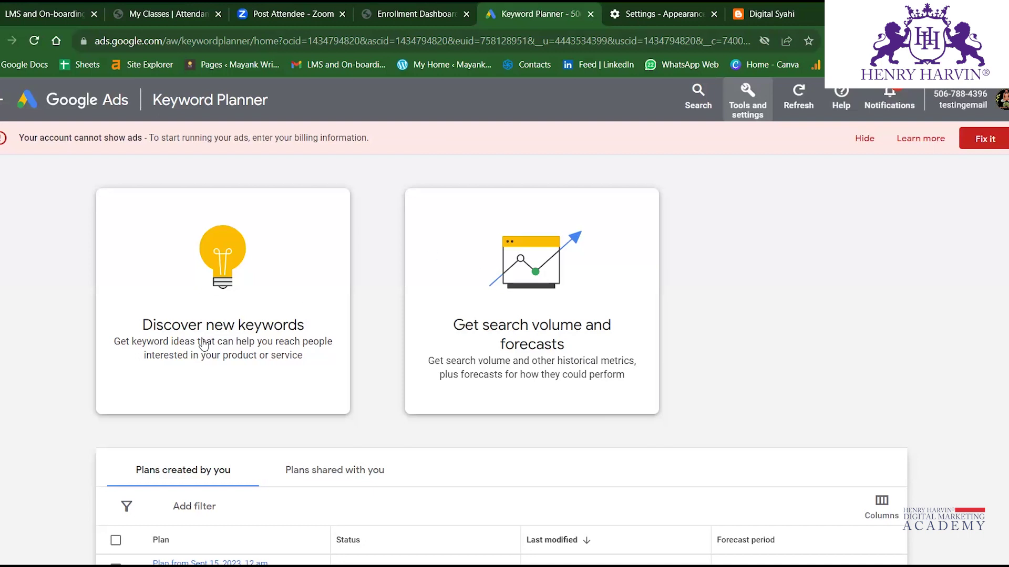
pyautogui.click(243, 300)
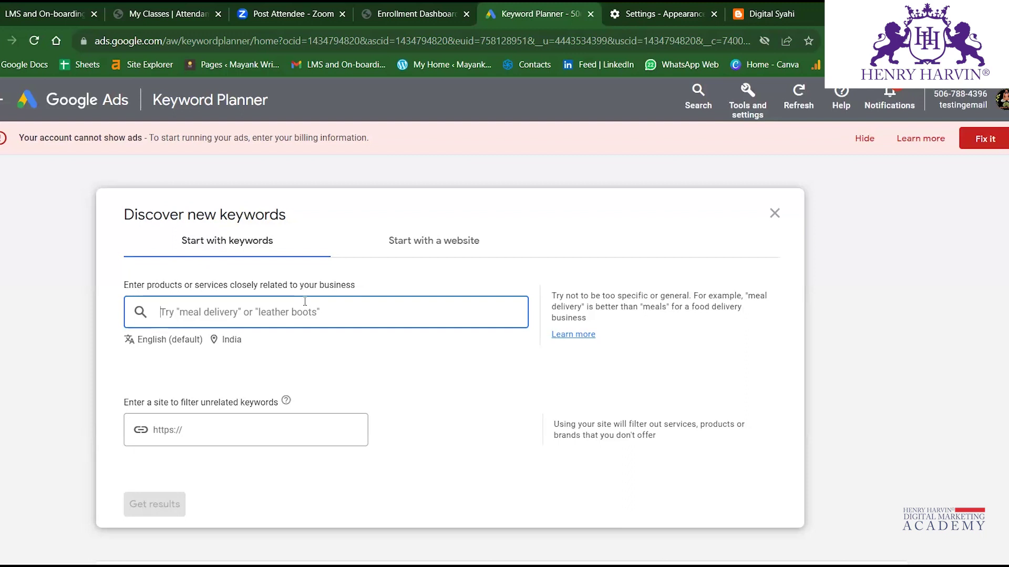
pyautogui.write('email marke')
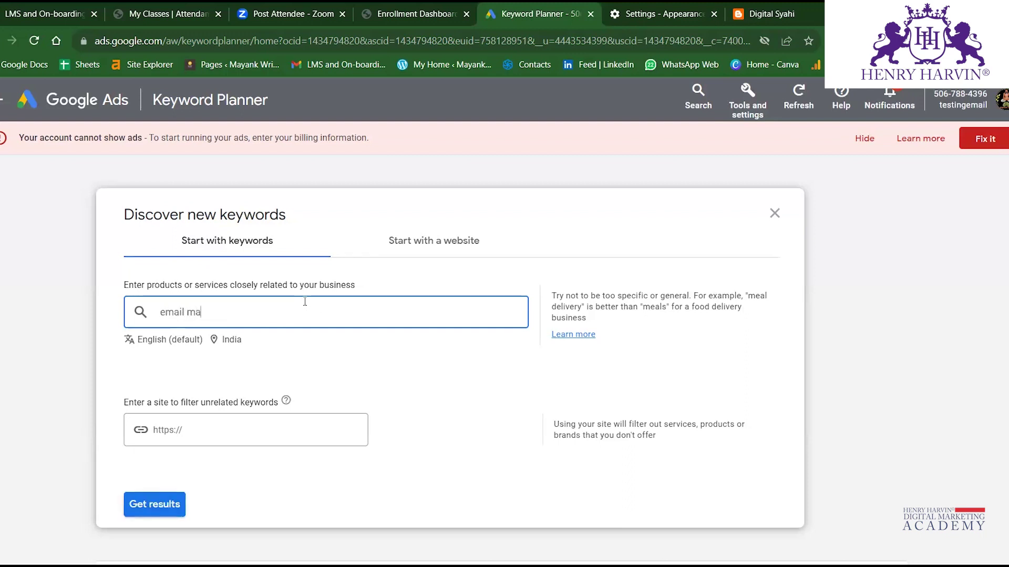
pyautogui.write('ting')
pyautogui.press('Return')
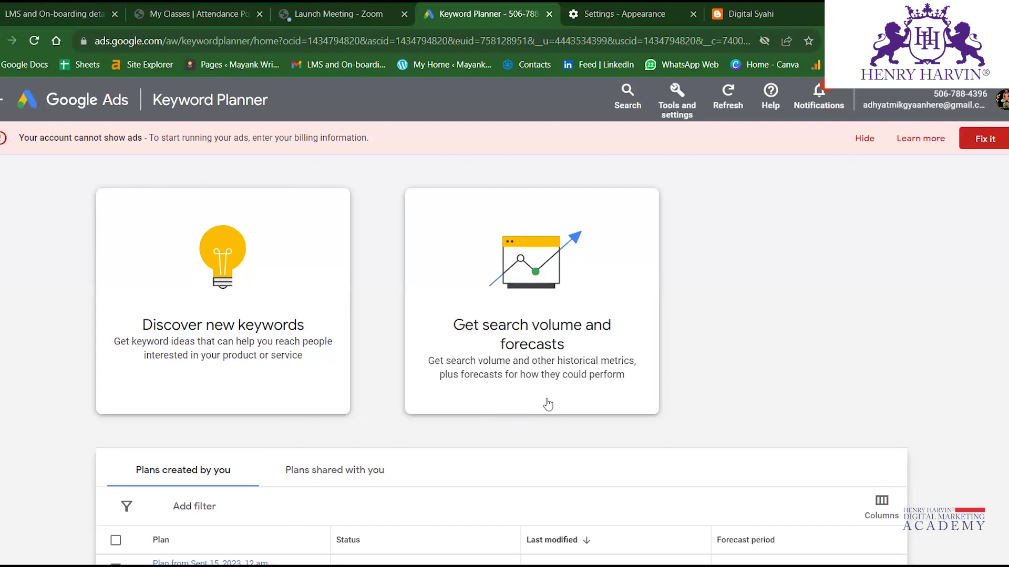
# Start discovering new keywords and add "email marketing" as the first seed keyword
pyautogui.click(270, 313)
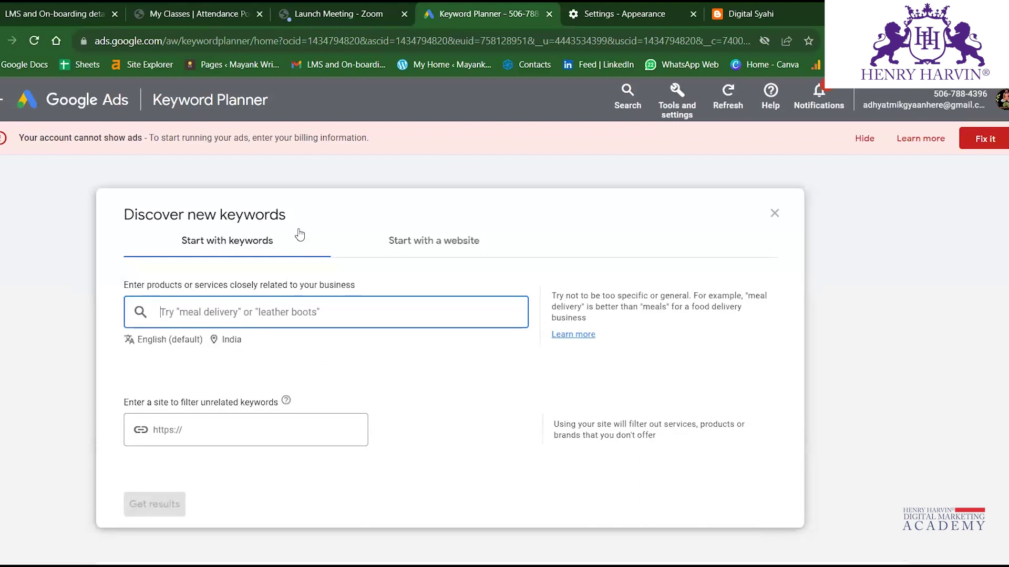
pyautogui.write('email ')
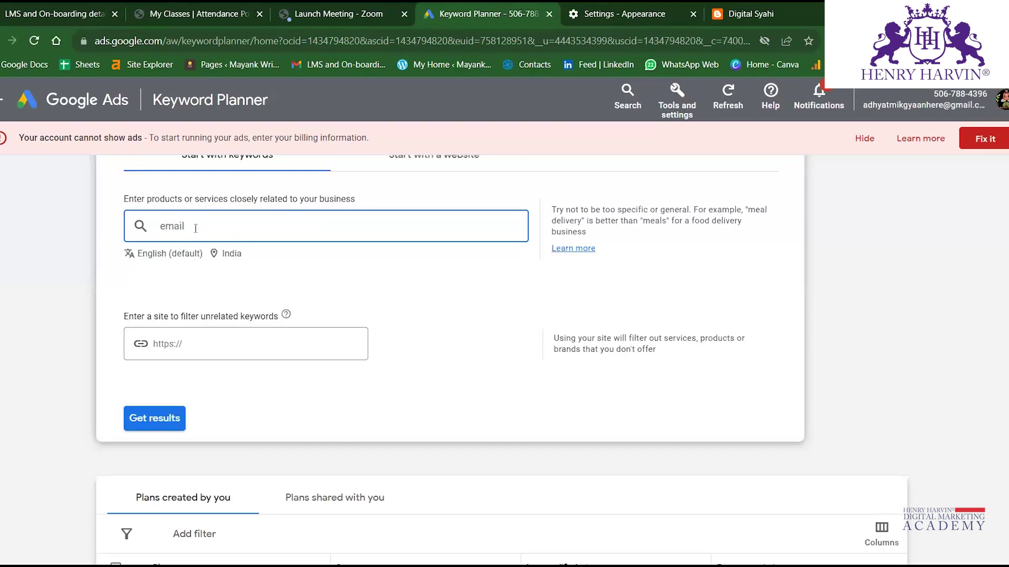
pyautogui.write('marketing')
pyautogui.press('Return')
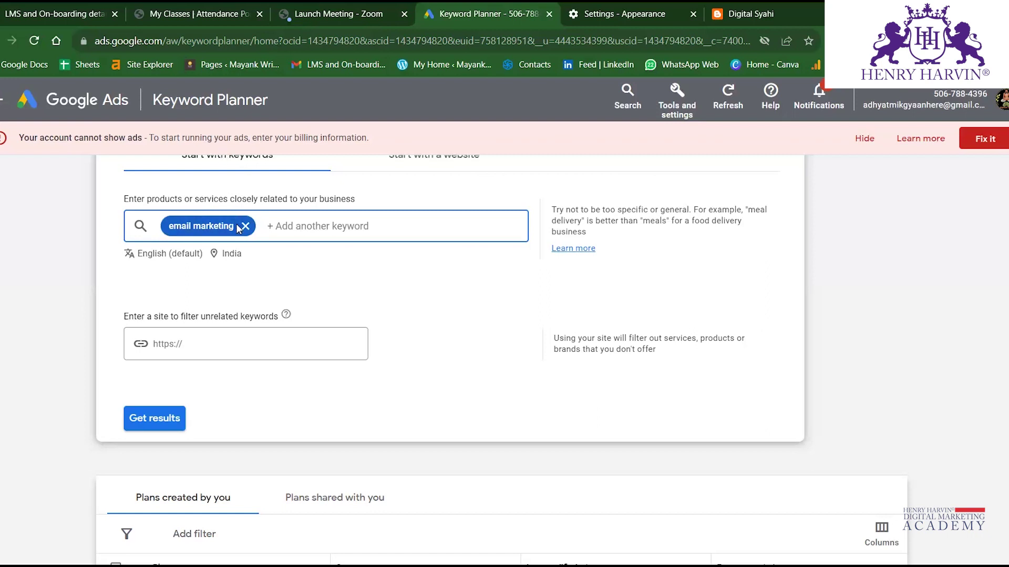
# Add "email marketing services" as a second seed keyword and get the keyword ideas
pyautogui.write('email ')
pyautogui.write('markeitn')
pyautogui.press('BackSpace')
pyautogui.press('BackSpace')
pyautogui.press('BackSpace')
pyautogui.press('BackSpace')
pyautogui.write('ting services')
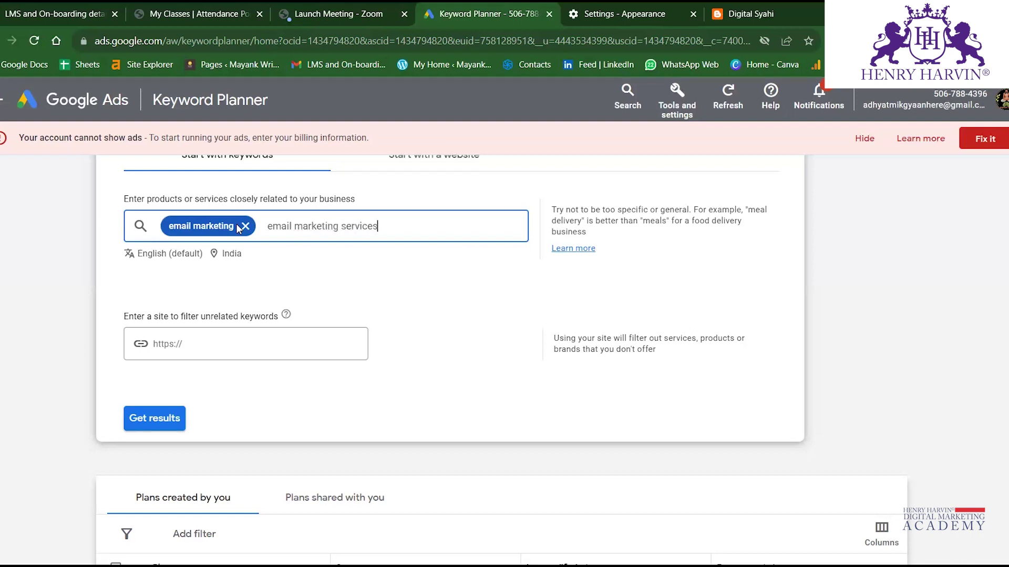
pyautogui.press('Return')
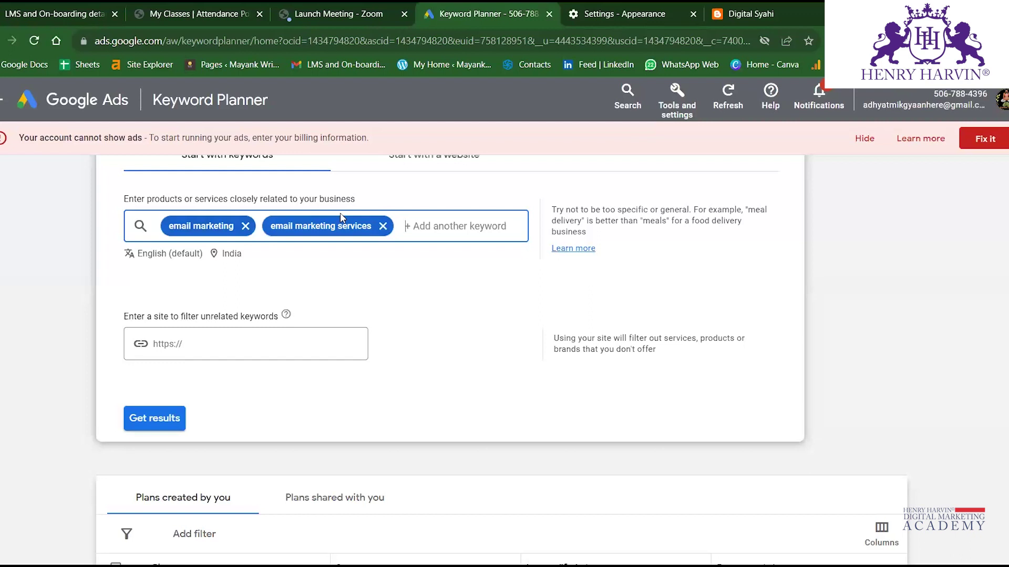
pyautogui.click(231, 342)
pyautogui.click(149, 424)
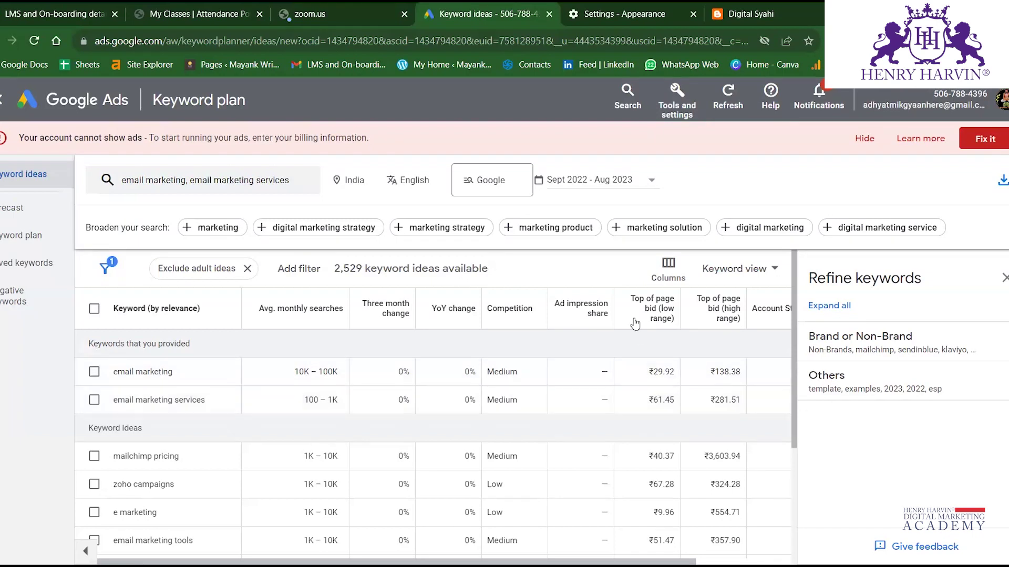
# Examine the explanations of the low and high top-of-page bid columns and the remaining columns of the keyword table
pyautogui.moveTo(660, 313)
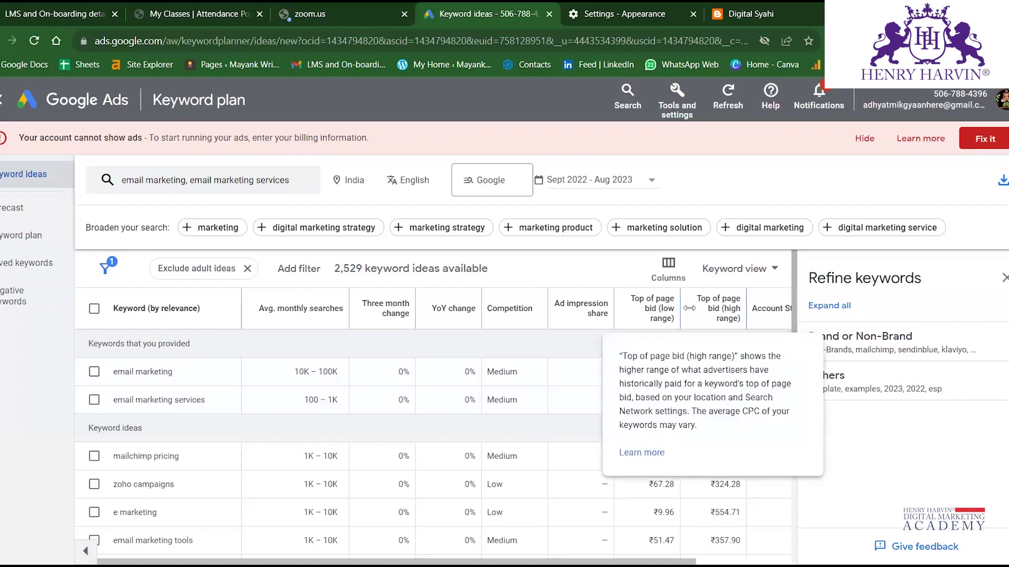
pyautogui.moveTo(736, 313)
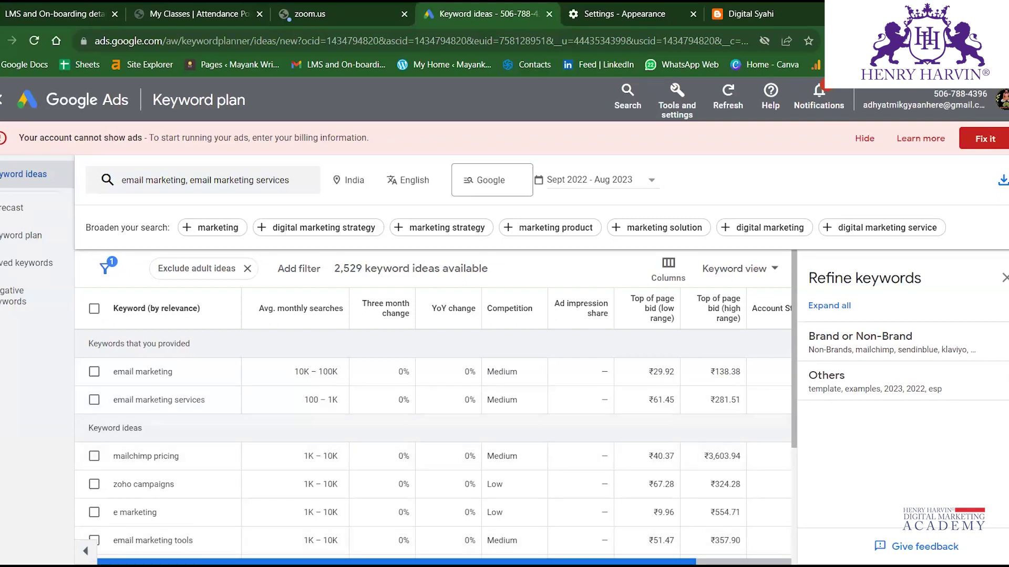
pyautogui.hscroll(4, 432, 427)
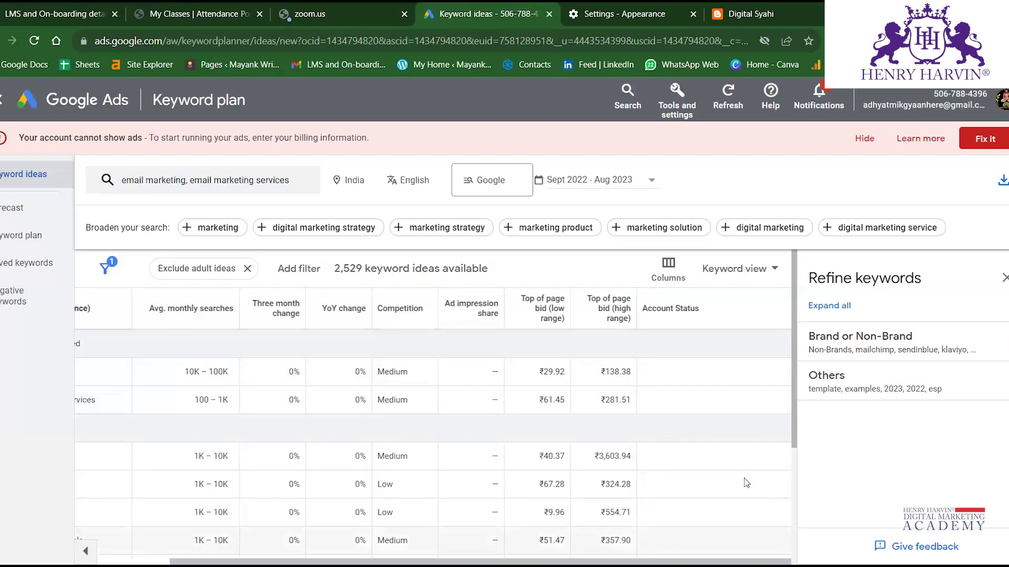
pyautogui.hscroll(-2, 743, 478)
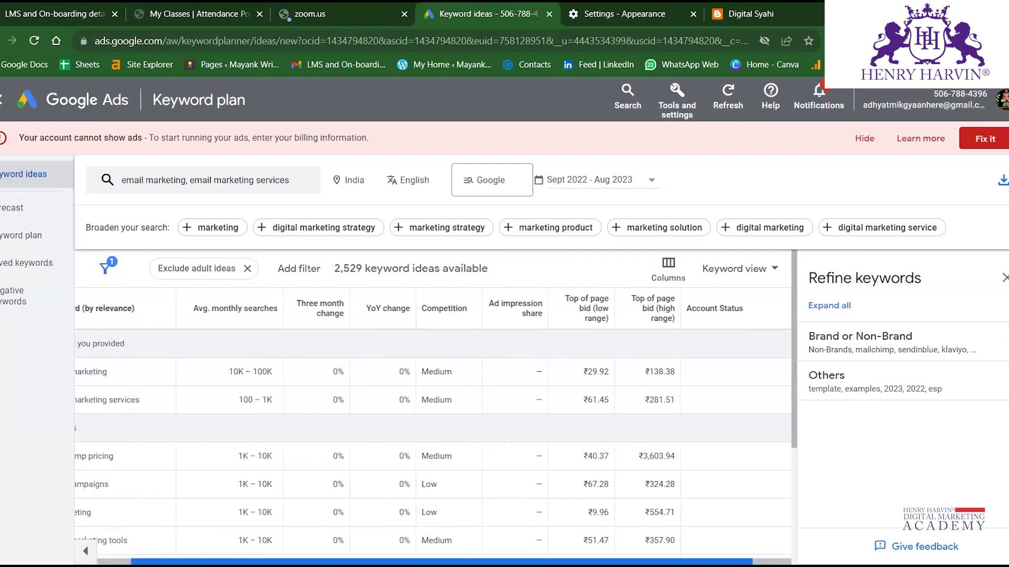
pyautogui.hscroll(-2, 768, 413)
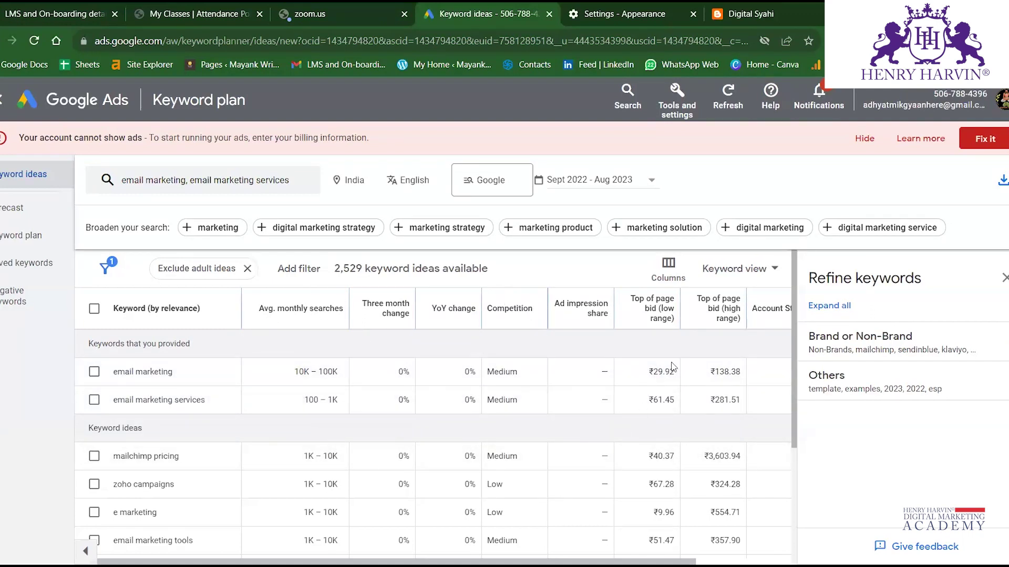
pyautogui.moveTo(645, 311)
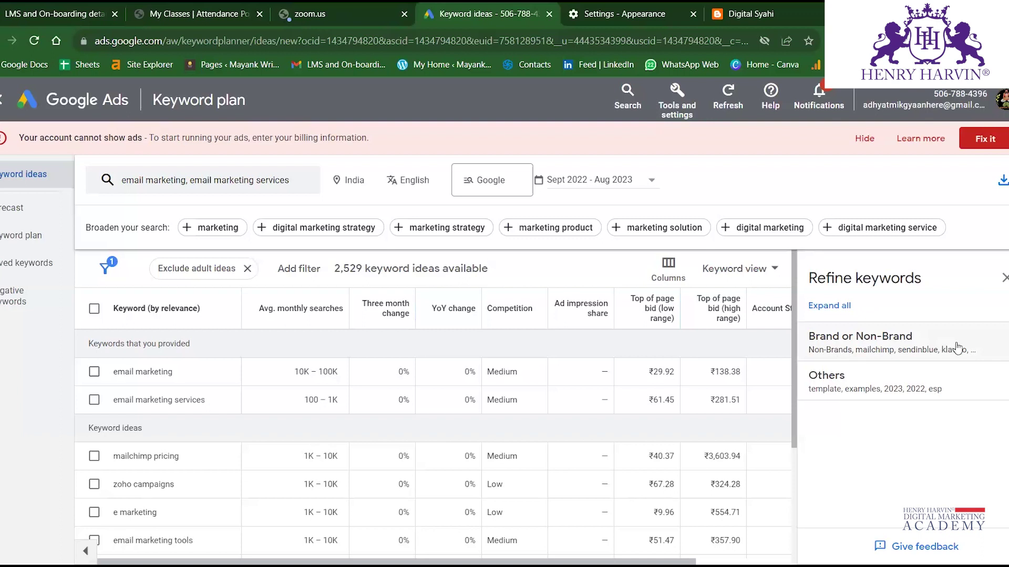
# Expand the Brand or Non-Brand refinement group and review the service brands listed for the email marketing ideas
pyautogui.click(991, 351)
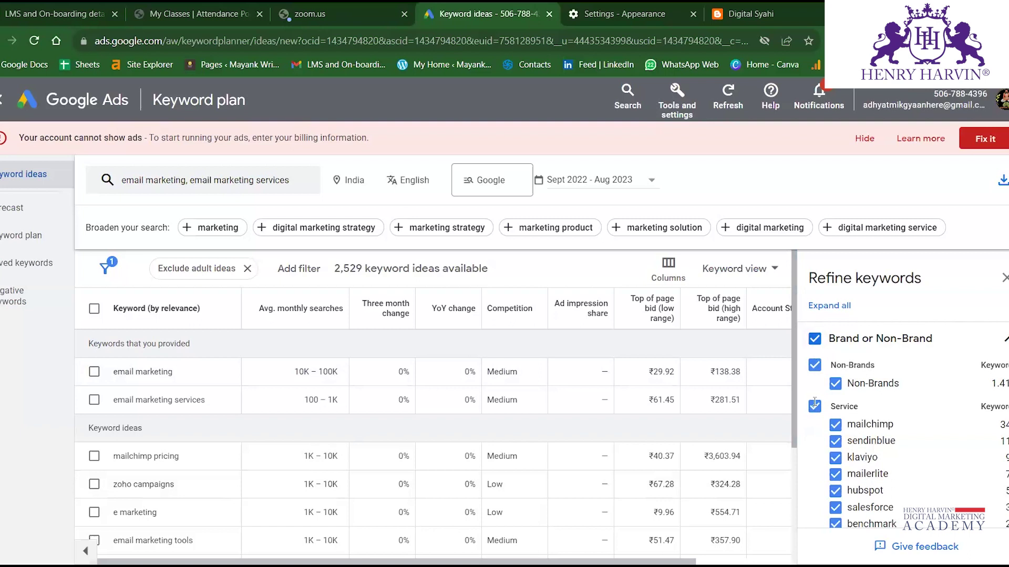
pyautogui.scroll(-2, 919, 387)
pyautogui.scroll(2, 915, 392)
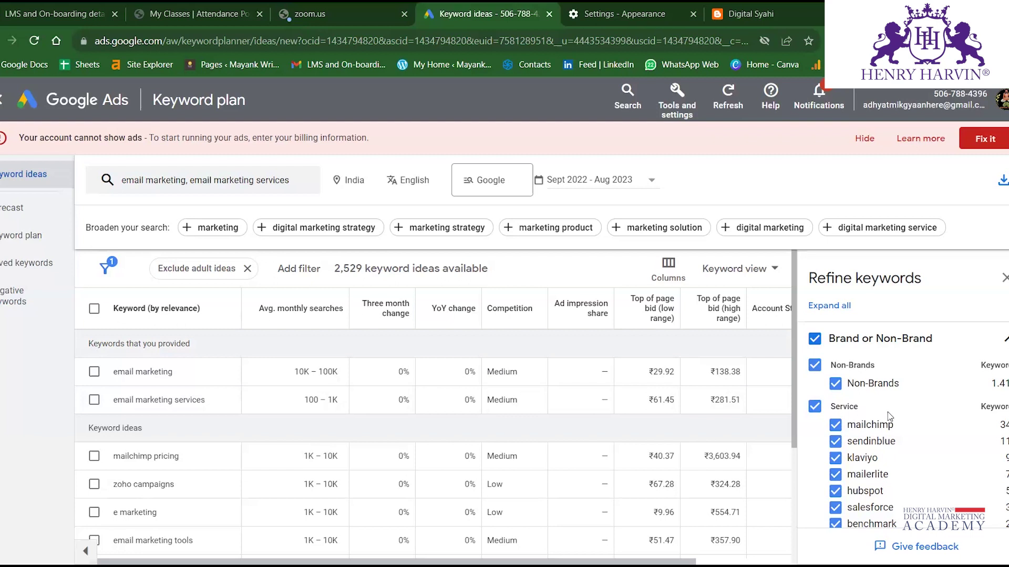
pyautogui.scroll(-2, 887, 412)
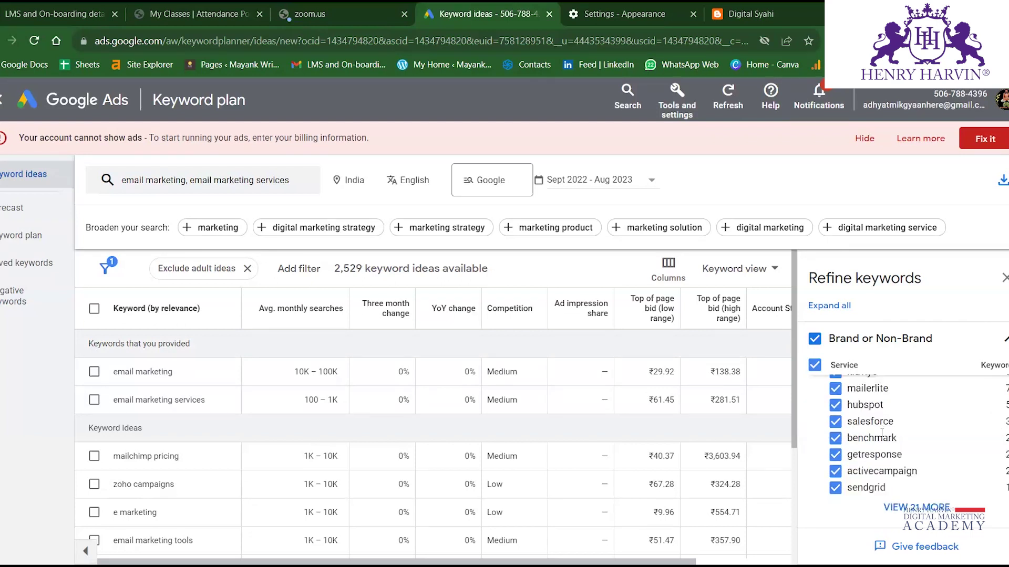
pyautogui.scroll(2, 882, 432)
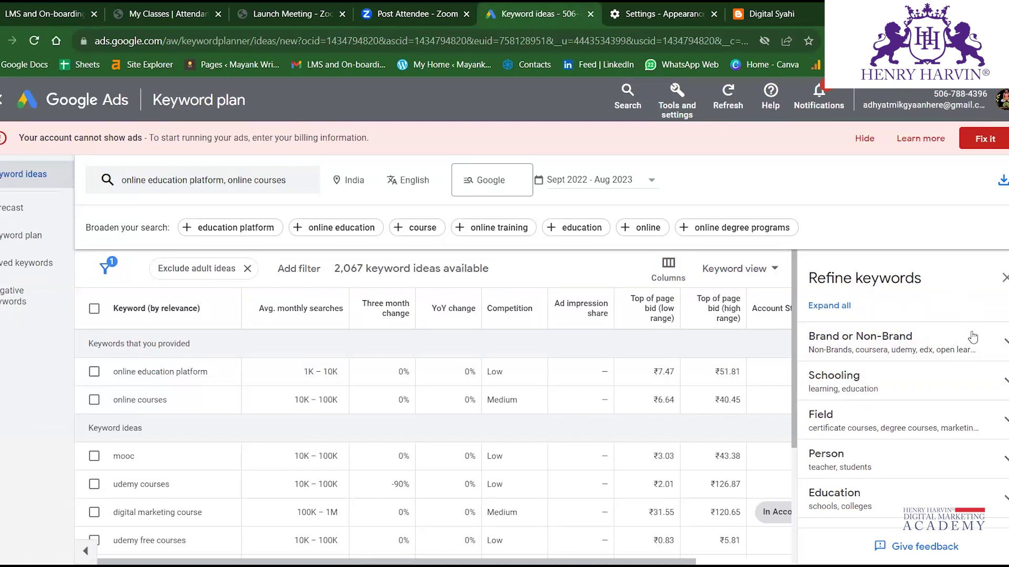
# Expand the Brand or Non-Brand group for the online education ideas and exclude the Non-Brands keywords
pyautogui.click(1003, 341)
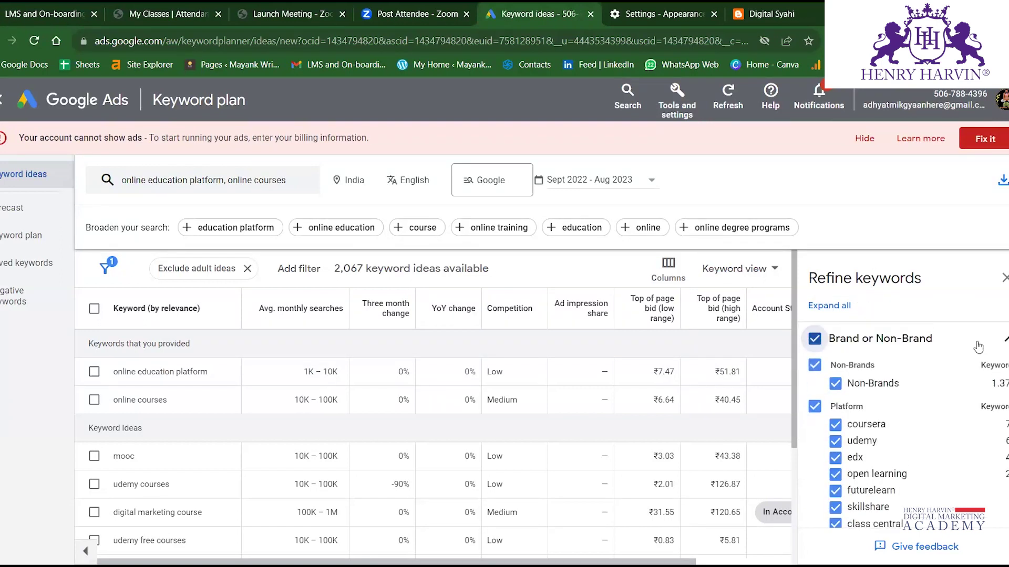
pyautogui.scroll(-2, 914, 396)
pyautogui.scroll(2, 840, 389)
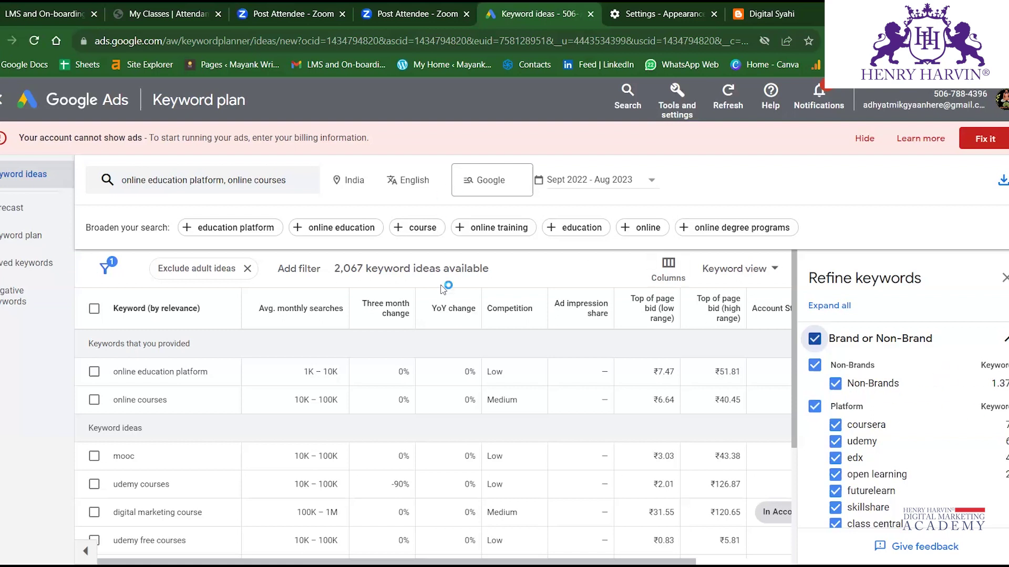
pyautogui.click(835, 385)
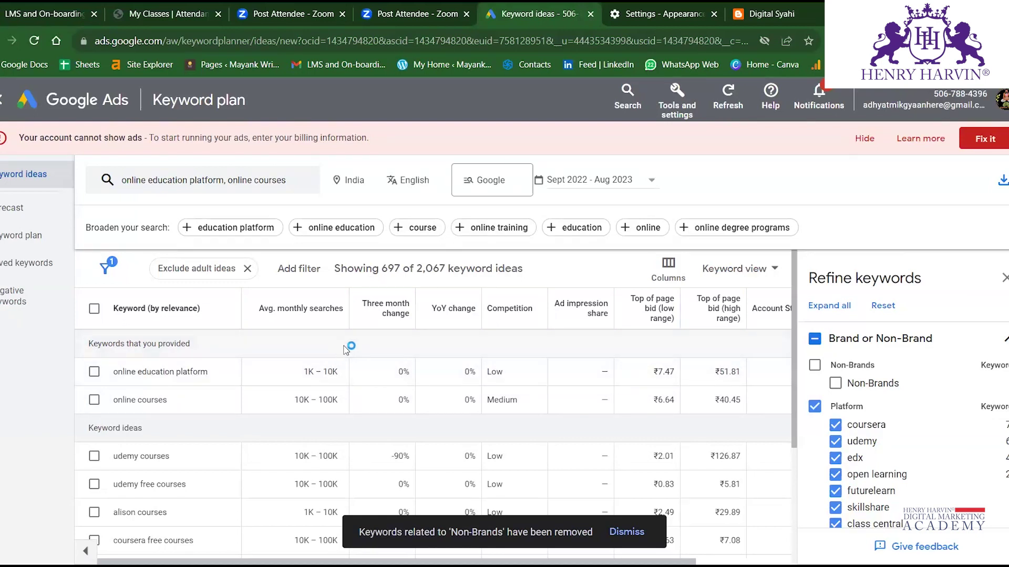
# Review the Platform, Company and School brands listed in the Brand or Non-Brand refinement group
pyautogui.scroll(-5, 875, 386)
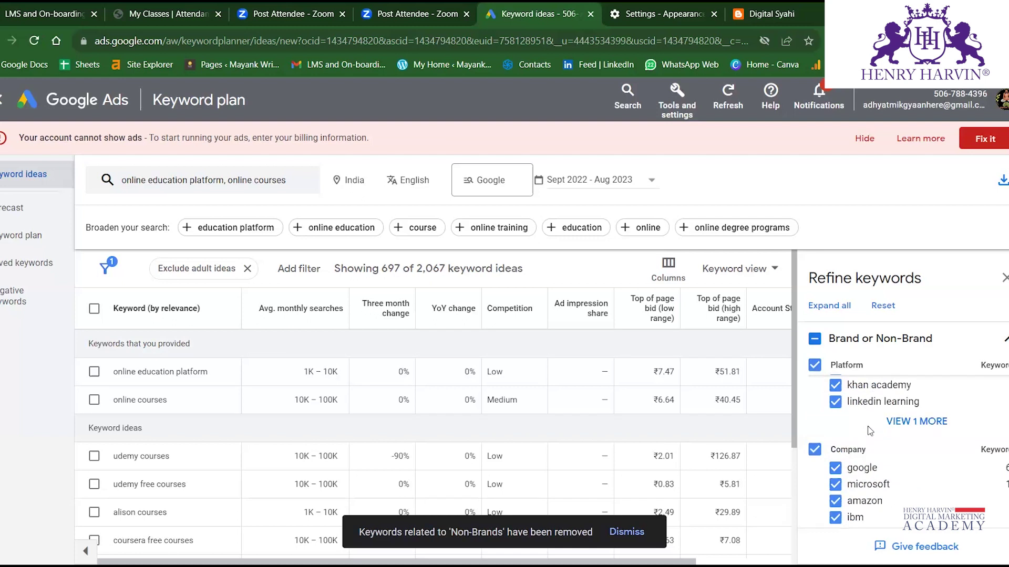
pyautogui.scroll(5, 868, 426)
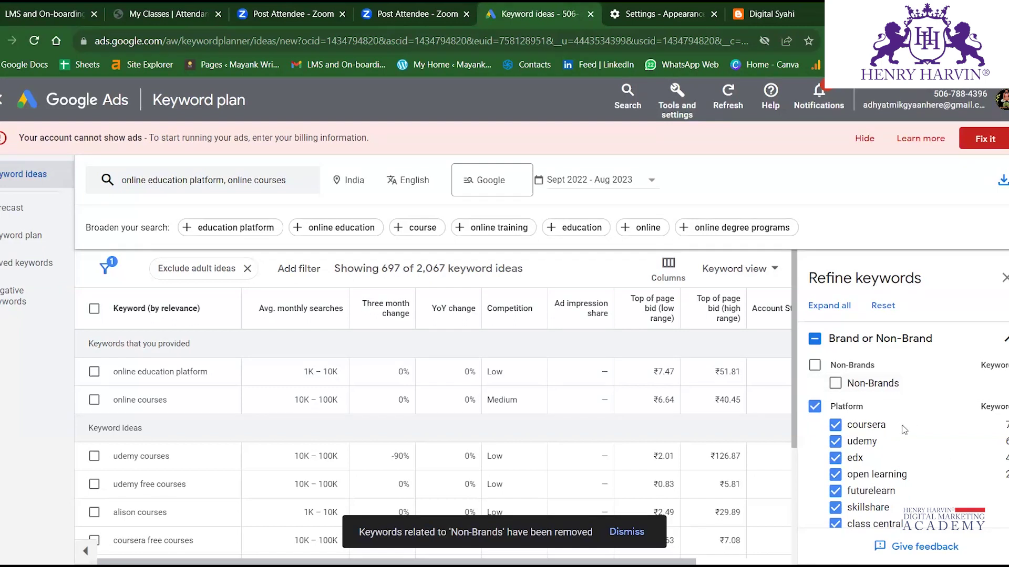
pyautogui.scroll(-2, 899, 424)
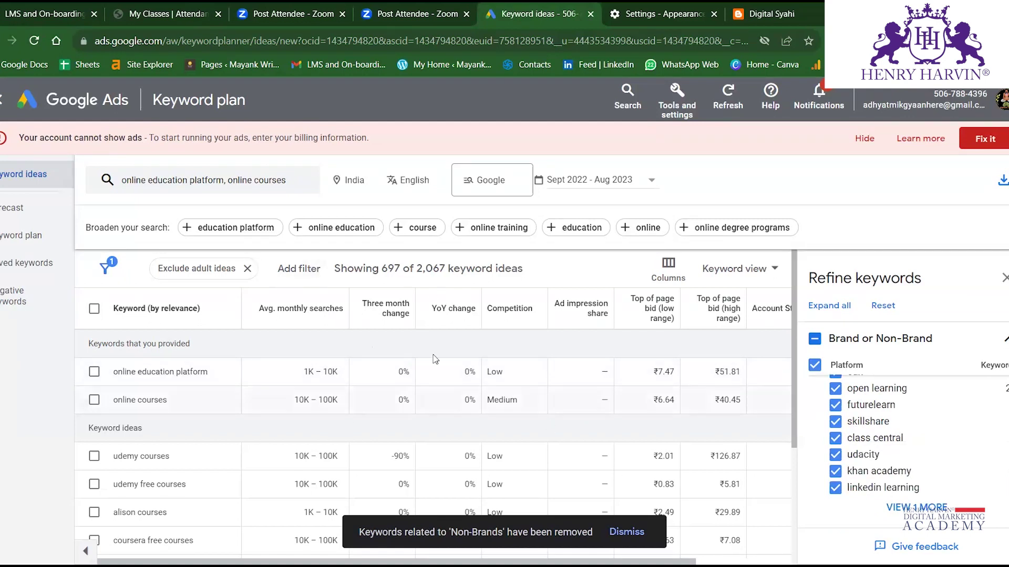
pyautogui.scroll(3, 916, 452)
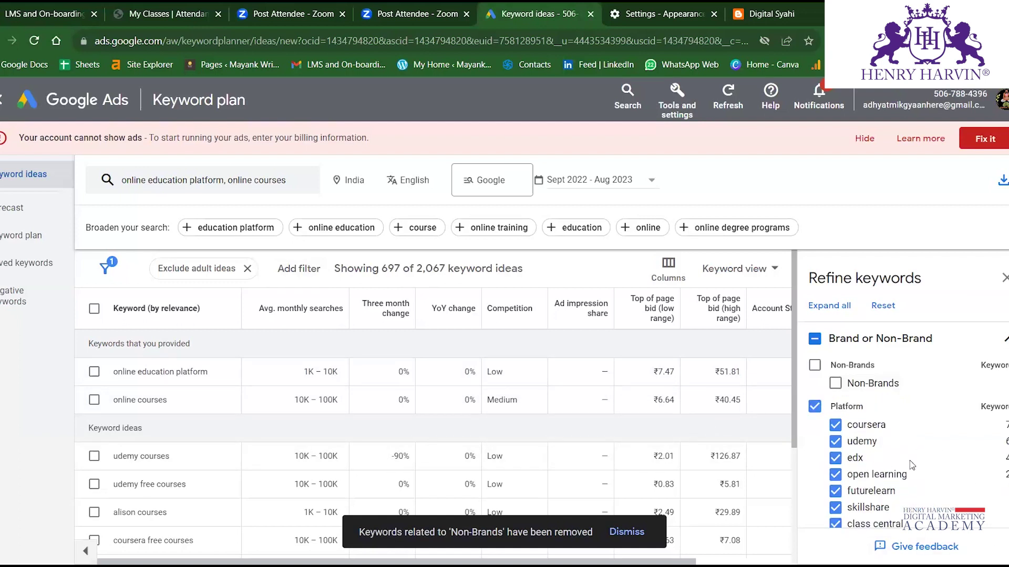
pyautogui.scroll(-2, 861, 434)
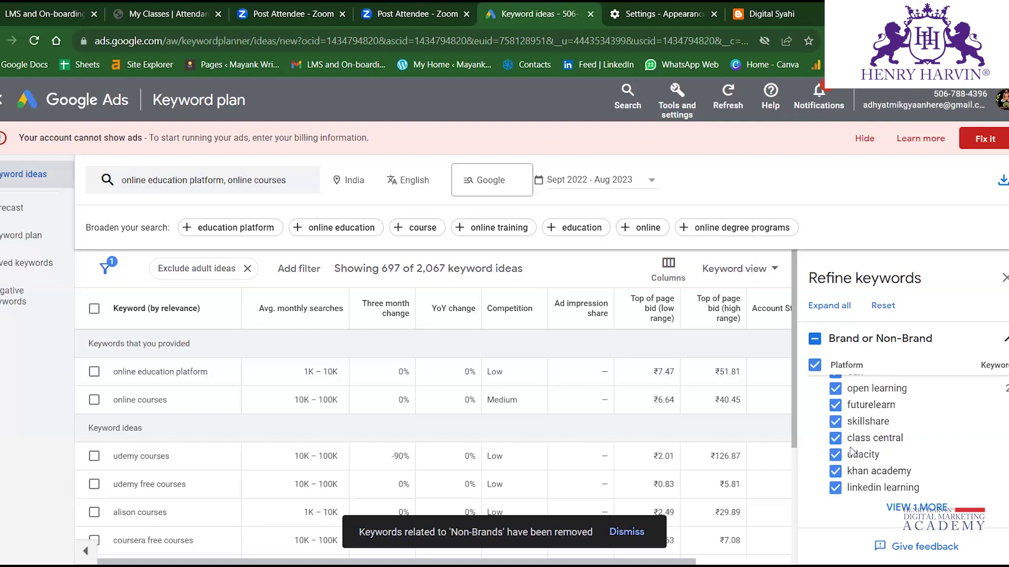
pyautogui.scroll(-2, 853, 451)
pyautogui.scroll(-2, 878, 436)
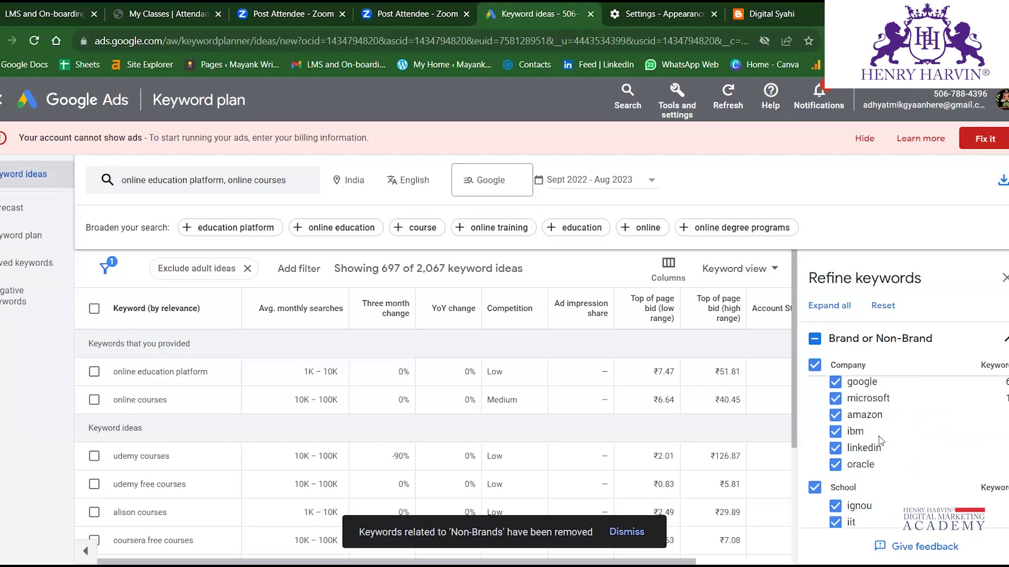
pyautogui.scroll(3, 876, 444)
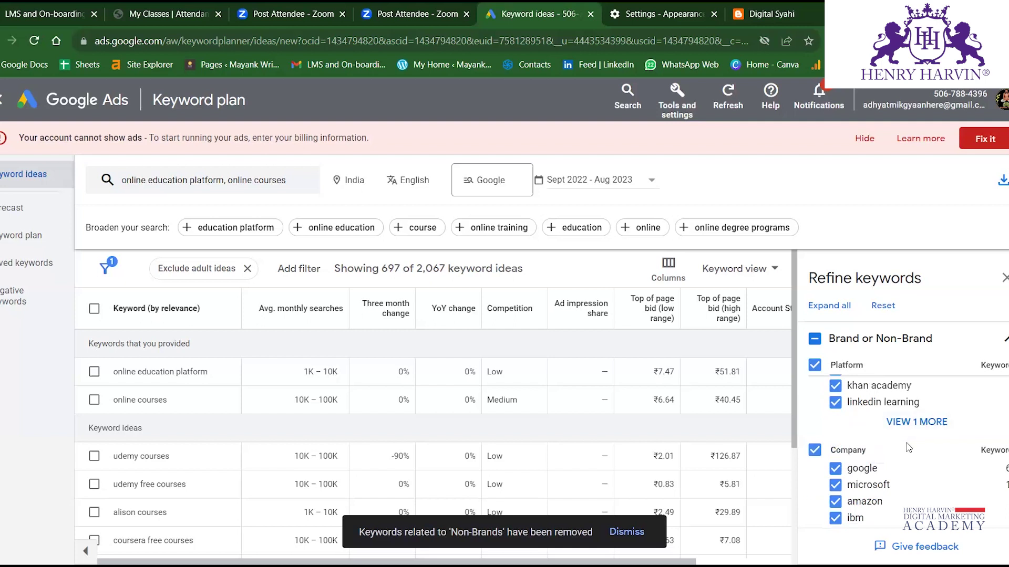
pyautogui.scroll(-2, 877, 487)
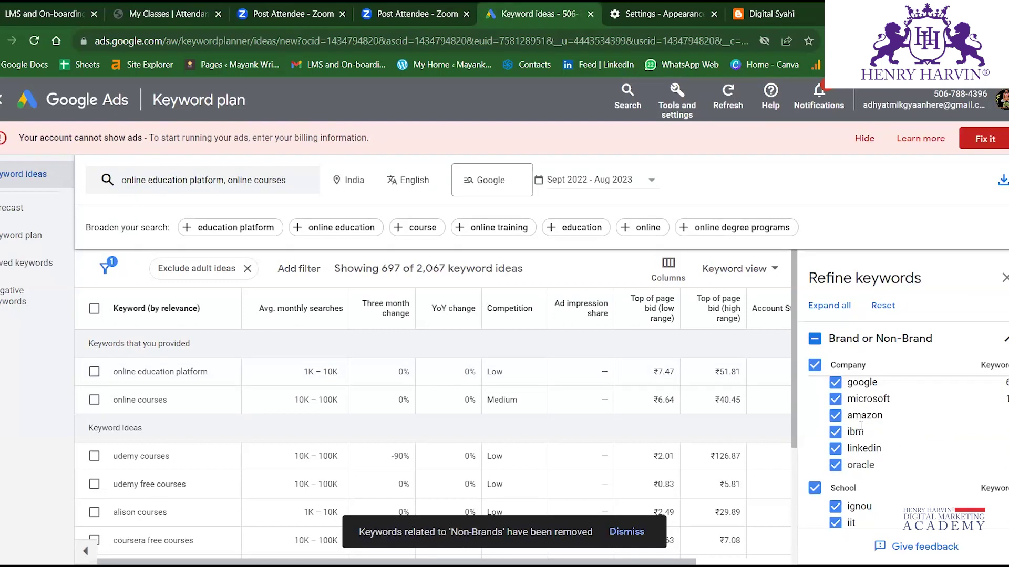
pyautogui.scroll(3, 861, 427)
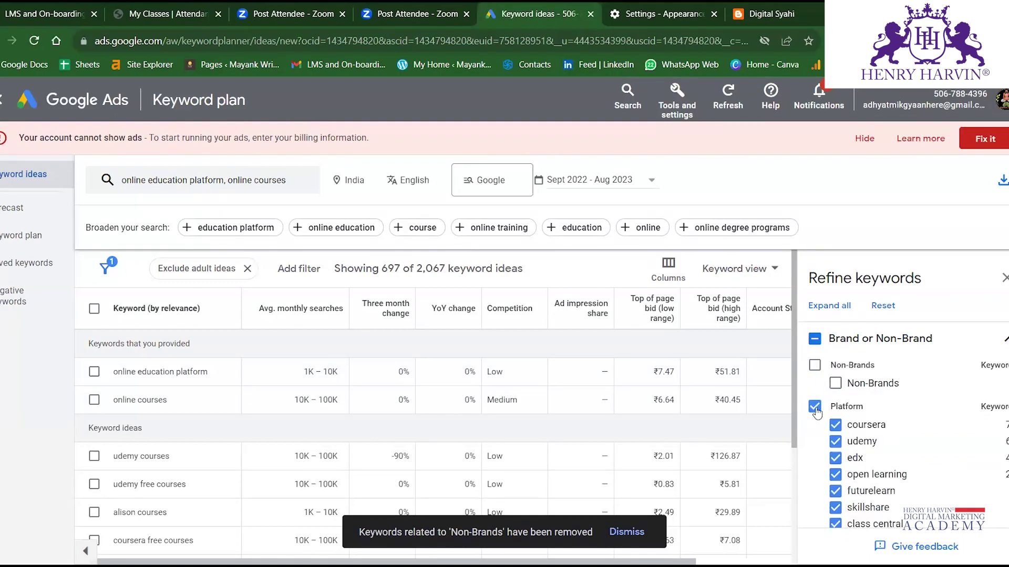
# Exclude all Platform brand keywords from the ideas, and include them again
pyautogui.click(815, 409)
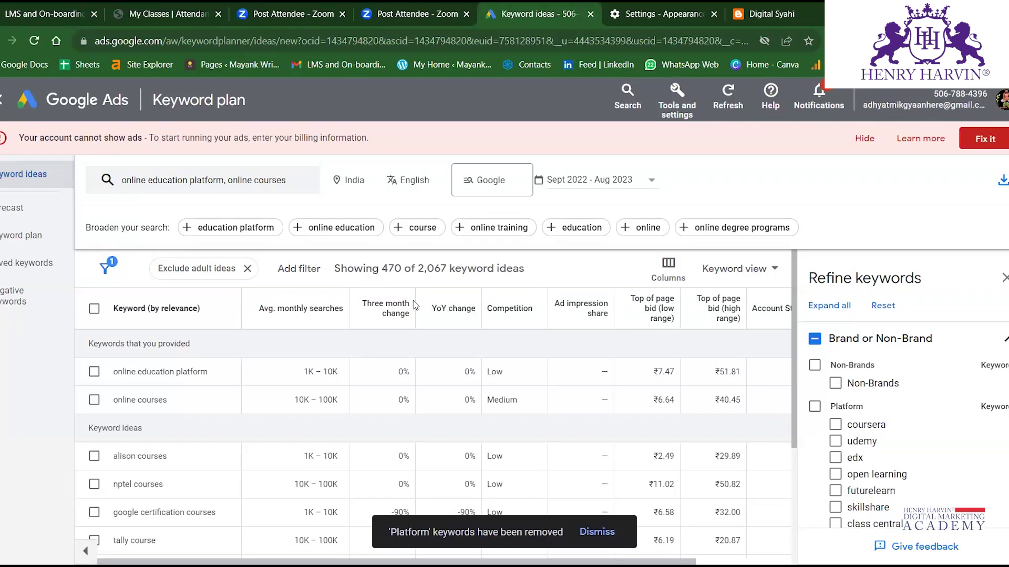
pyautogui.click(837, 442)
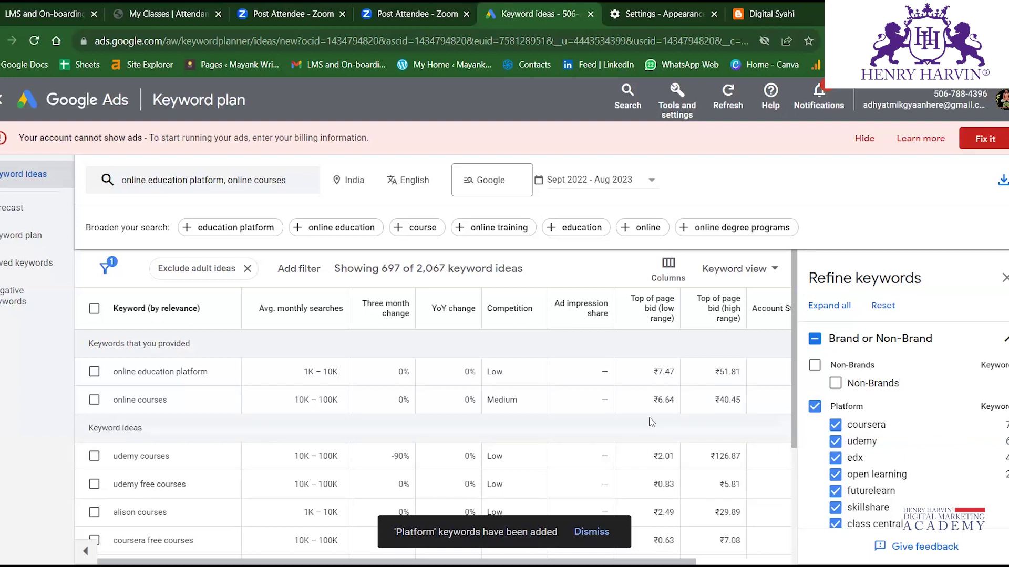
# Check the Schooling refinement group below the brand groups and collapse it
pyautogui.scroll(-4, 532, 444)
pyautogui.scroll(-5, 959, 432)
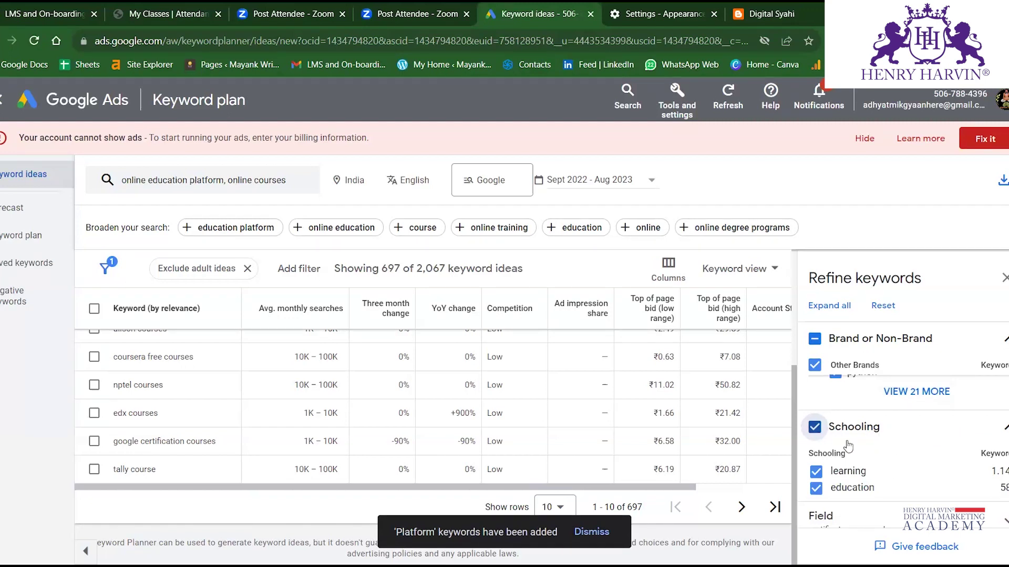
pyautogui.click(923, 433)
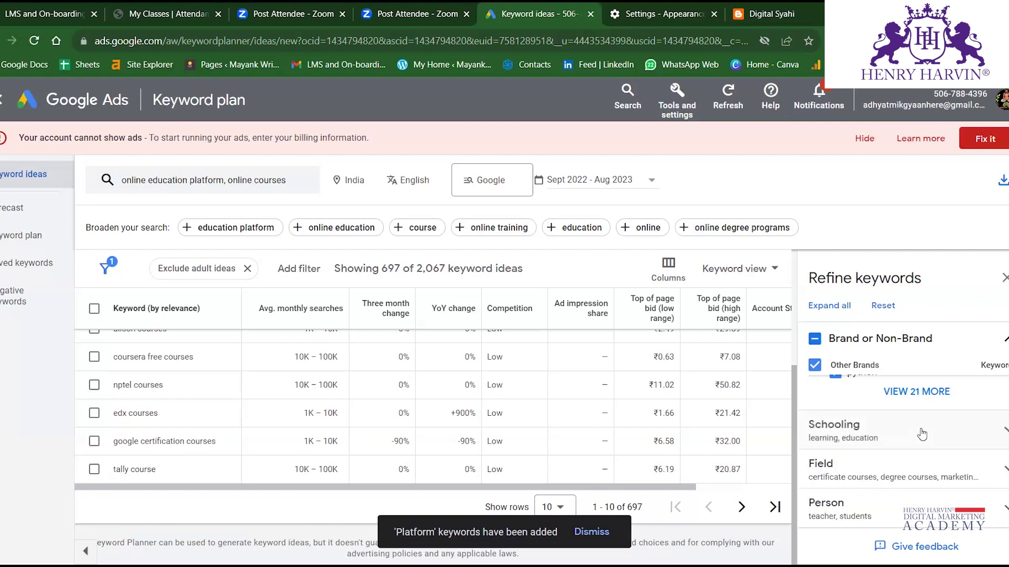
# Expand the Person refinement group and exclude all its keywords, teacher and students, from the online education ideas
pyautogui.scroll(-2, 922, 433)
pyautogui.click(945, 396)
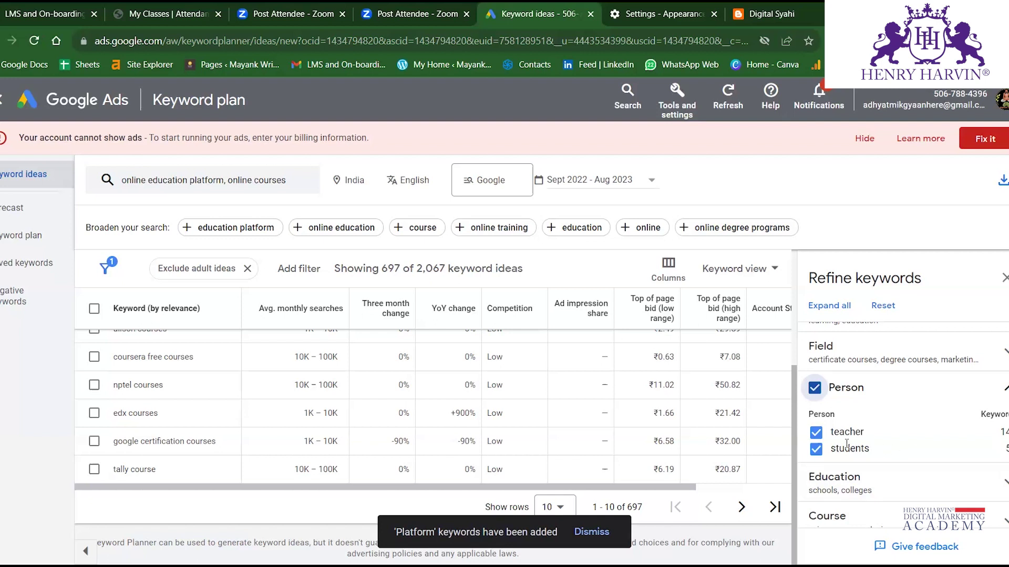
pyautogui.click(816, 390)
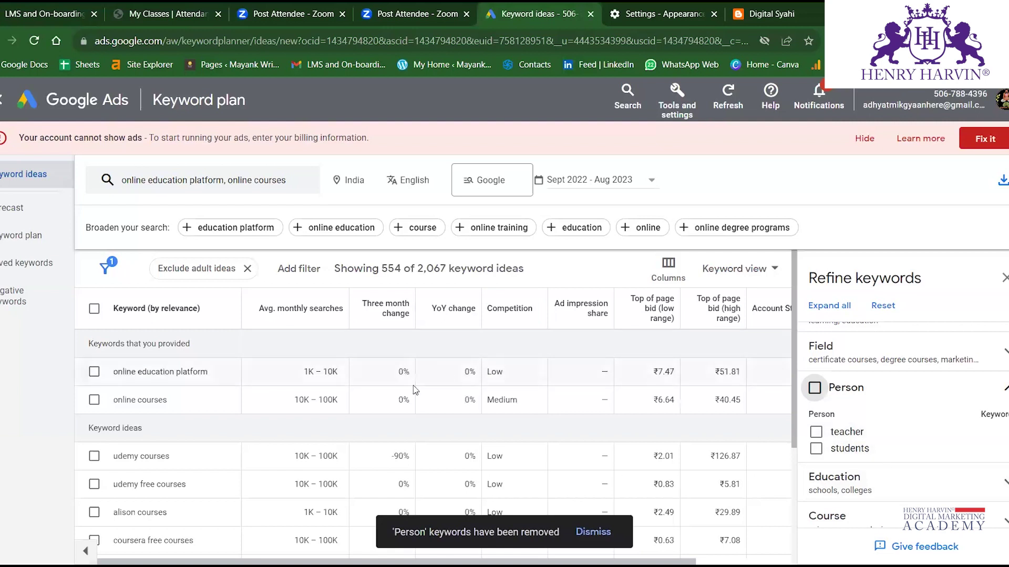
pyautogui.scroll(-1, 864, 474)
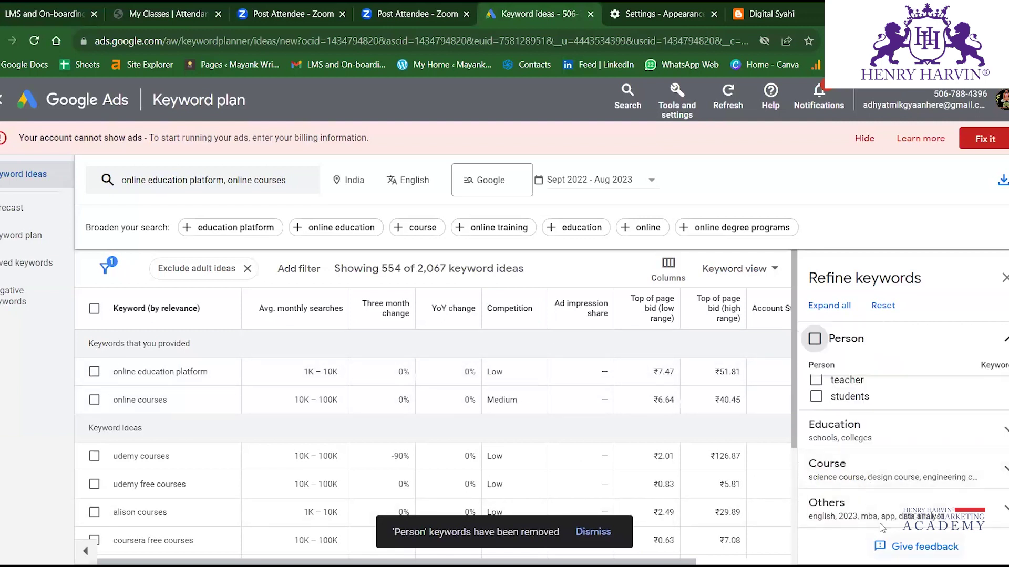
pyautogui.scroll(5, 885, 463)
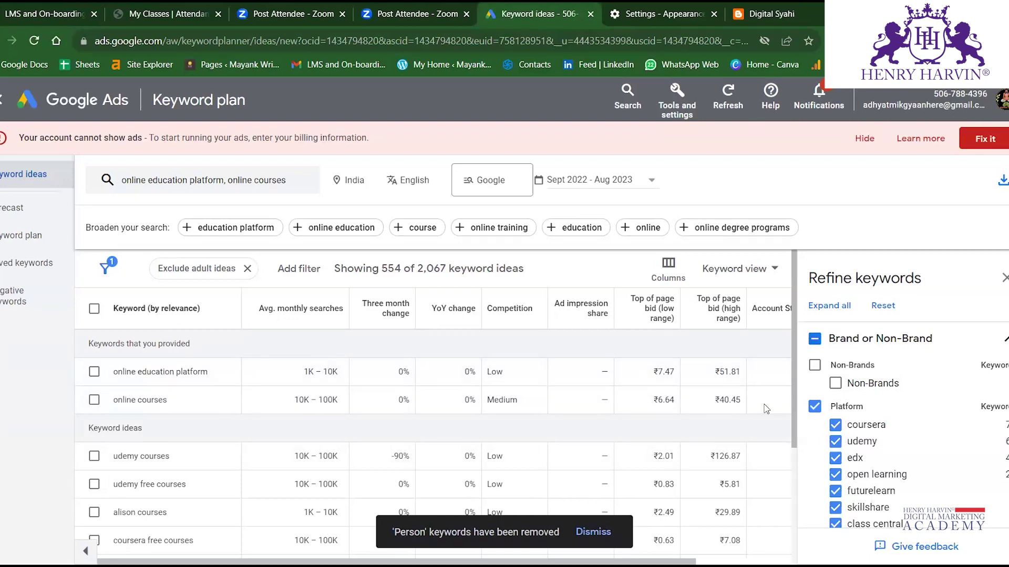
# Open the plan's Forecast and enter "best cosmetics" and "women fashion" as keywords to add to the plan
pyautogui.click(29, 213)
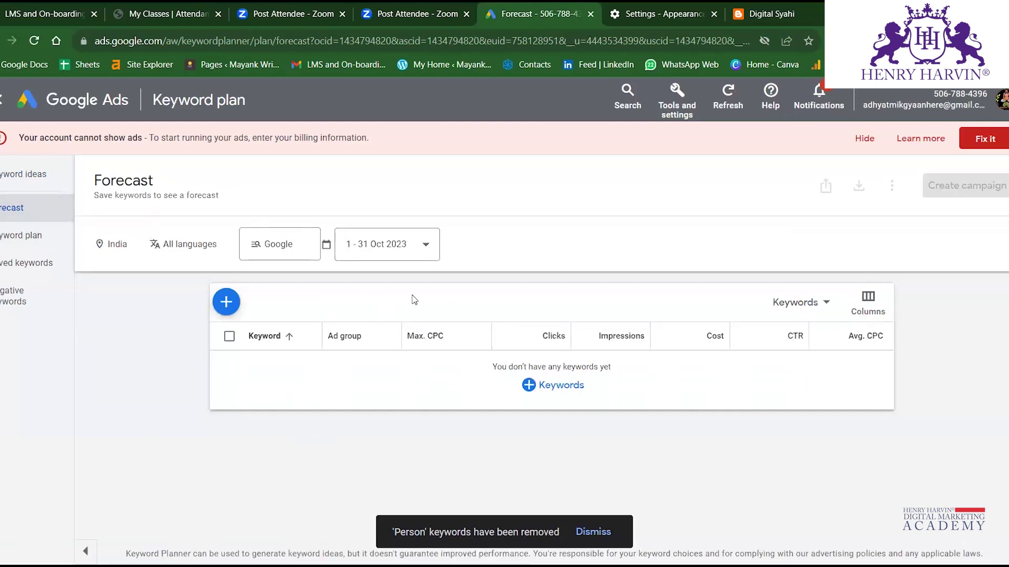
pyautogui.click(227, 302)
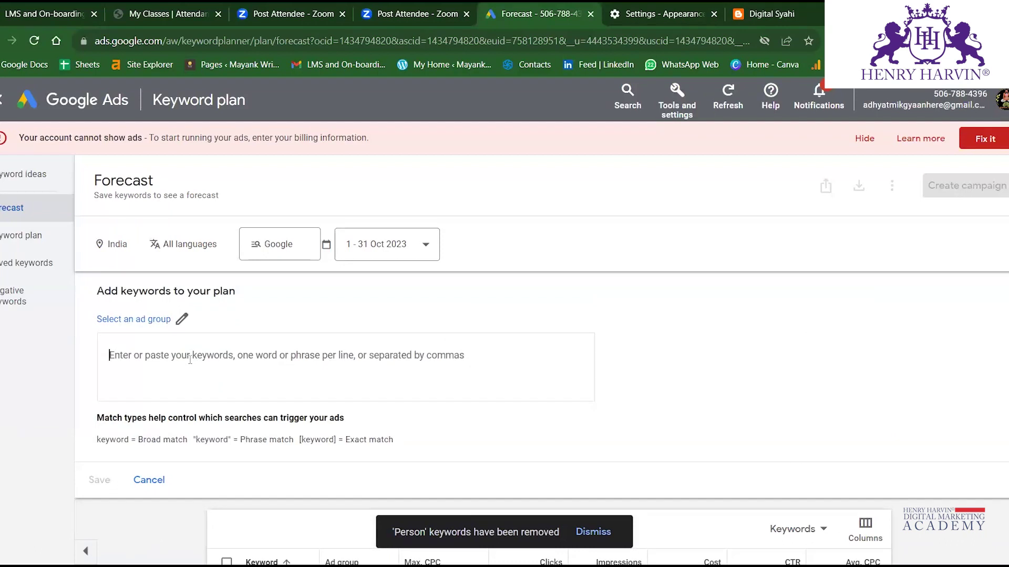
pyautogui.write('best cosmetics')
pyautogui.press('Return')
pyautogui.write('women fashion')
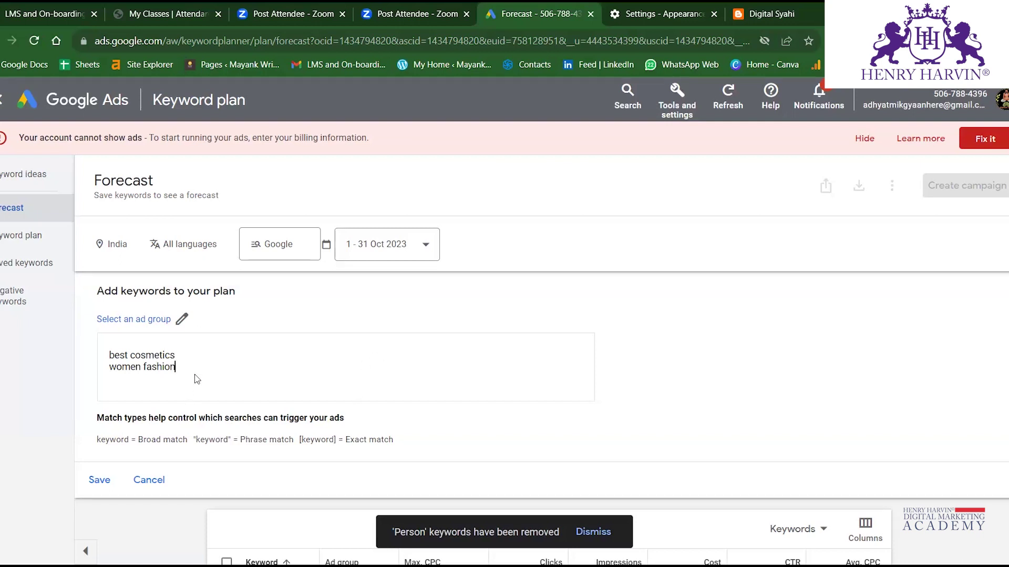
pyautogui.click(101, 480)
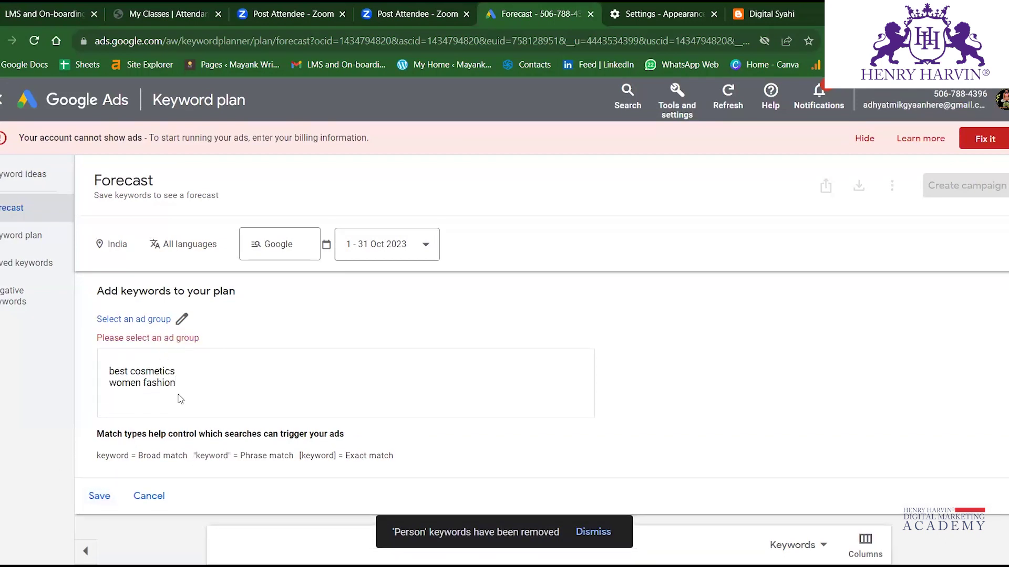
# Create a new ad group named "Fashion AD TEST" for the entered keywords and save them to the plan
pyautogui.click(144, 320)
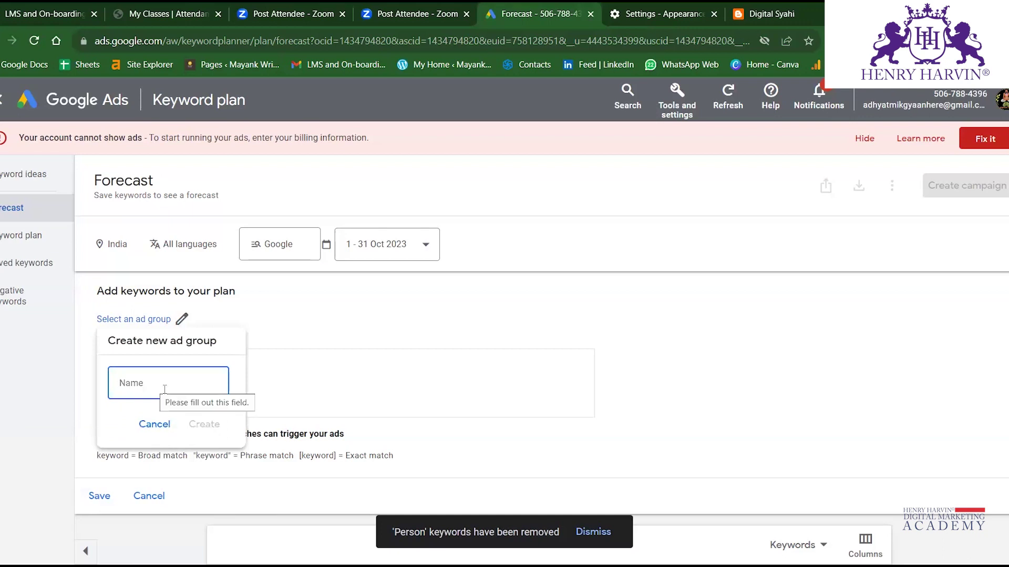
pyautogui.click(155, 387)
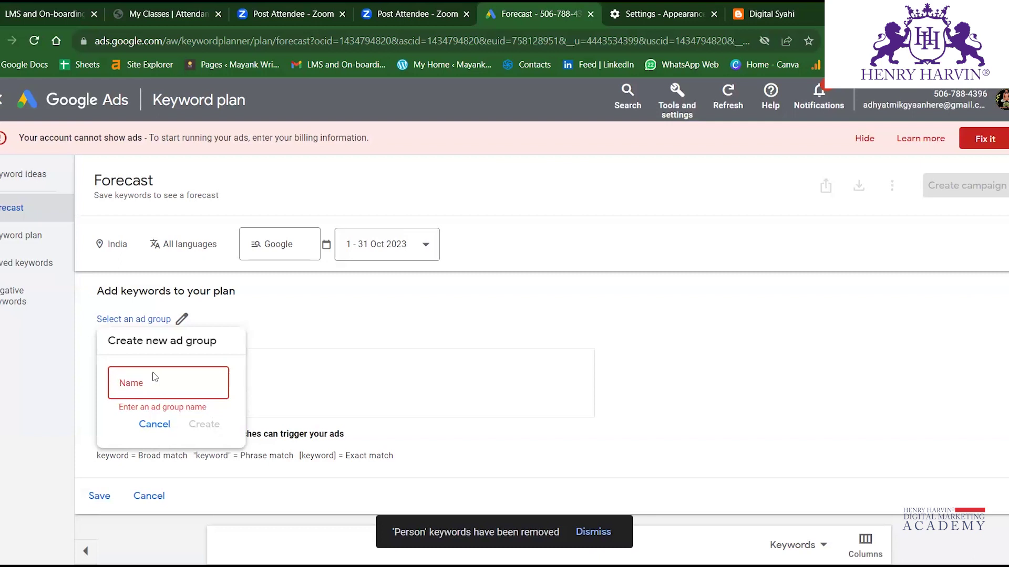
pyautogui.write('Fashion AD TEST')
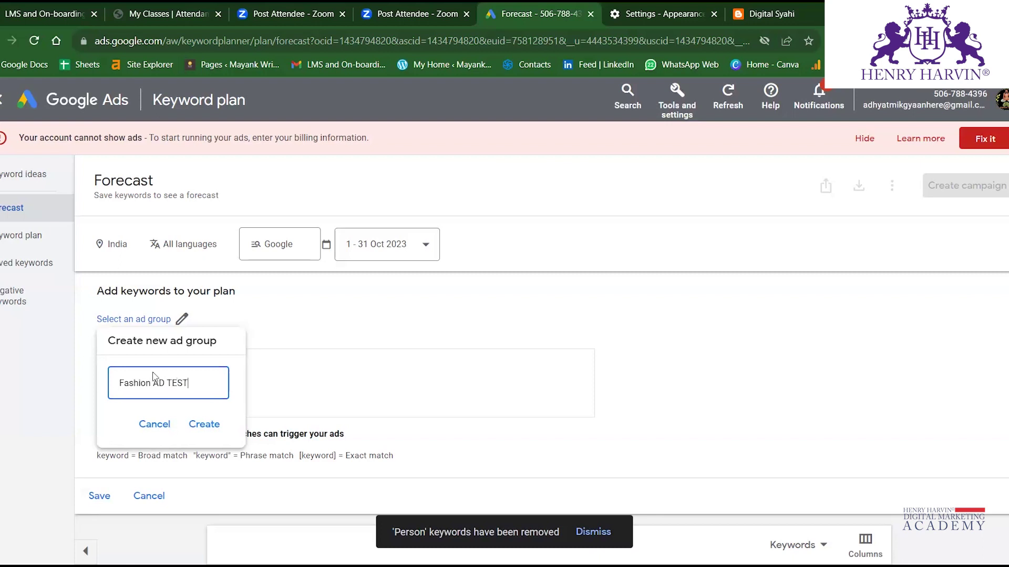
pyautogui.click(199, 424)
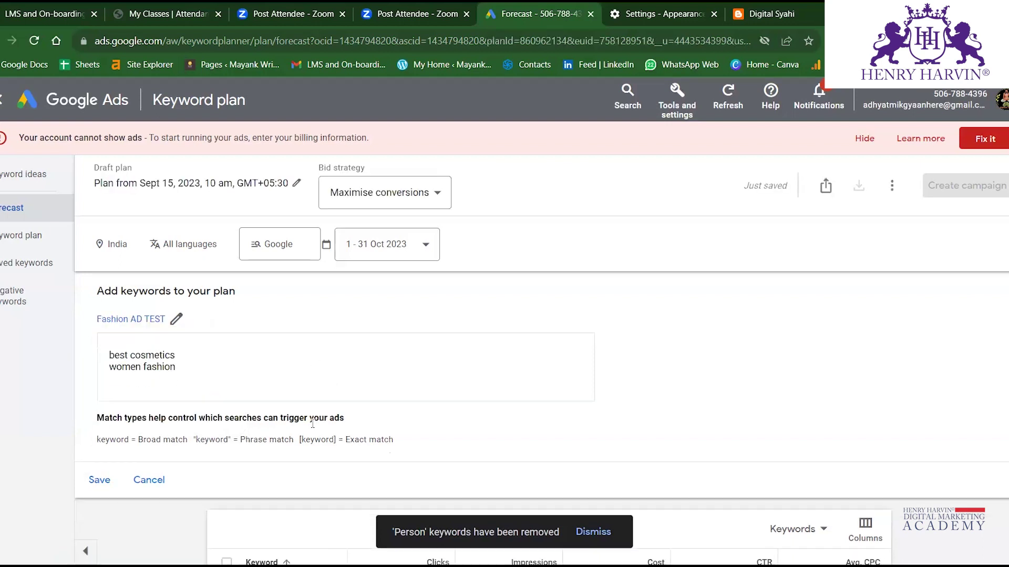
pyautogui.click(99, 480)
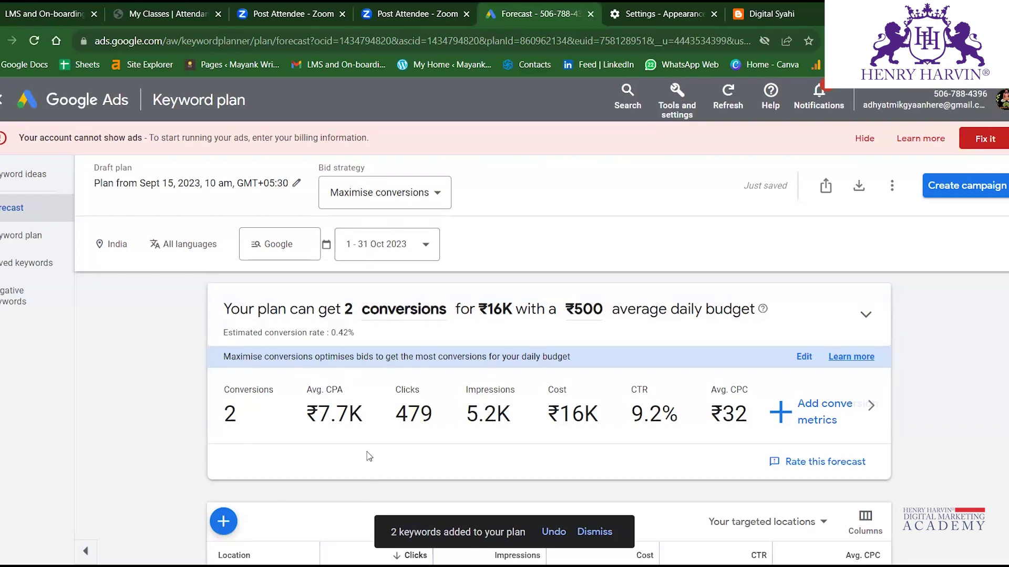
# Review the plan forecast's impressions, clicks, cost, CTR and average CPC in the summary card
pyautogui.scroll(-2, 365, 452)
pyautogui.scroll(2, 271, 350)
pyautogui.moveTo(467, 414); pyautogui.dragTo(509, 415)
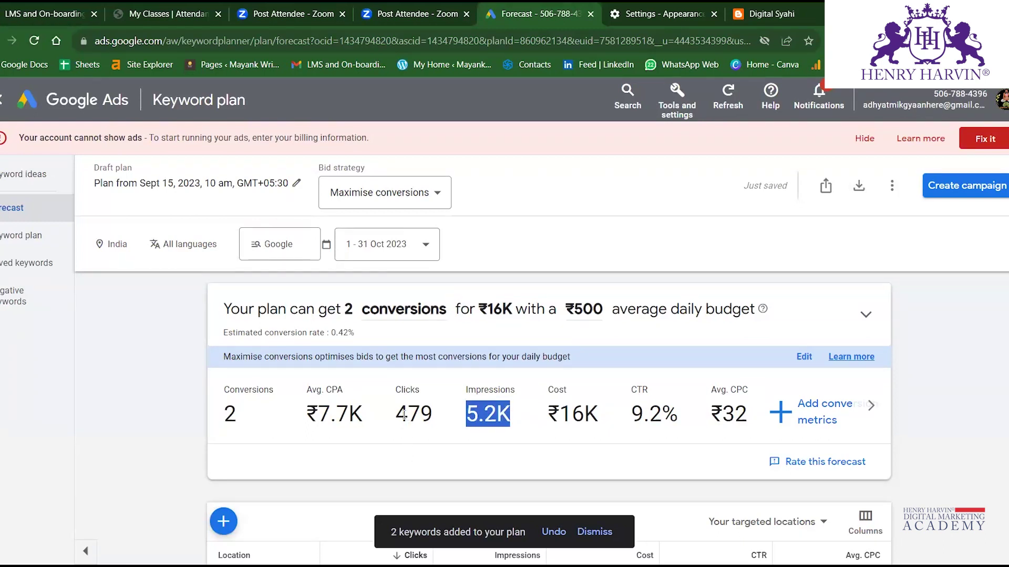
pyautogui.moveTo(398, 414); pyautogui.dragTo(432, 414)
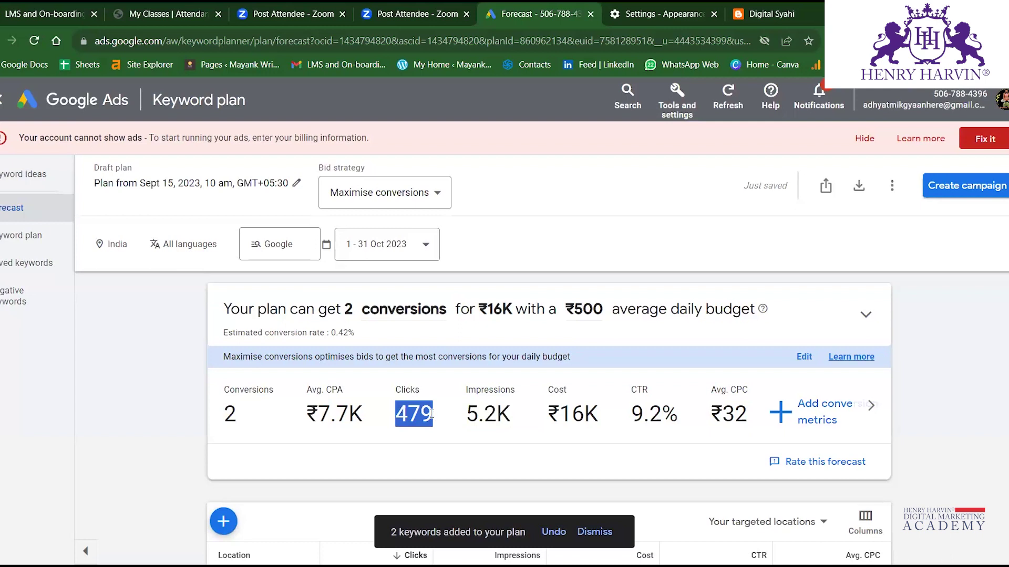
pyautogui.moveTo(544, 418); pyautogui.dragTo(675, 414)
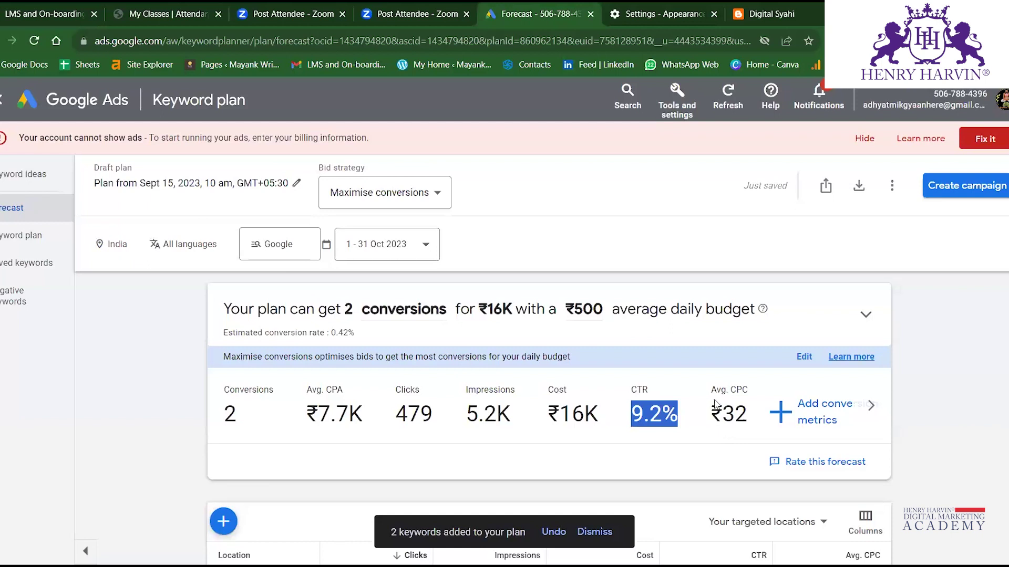
pyautogui.moveTo(711, 416); pyautogui.dragTo(746, 424)
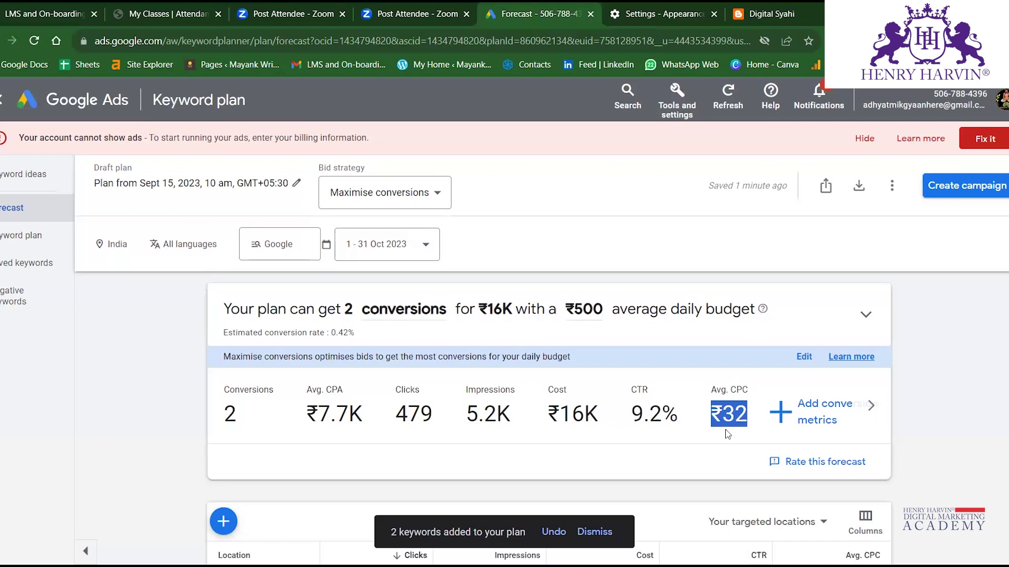
# Examine the conversions forecast over the next year and the device breakdown of conversions, cost and clicks
pyautogui.scroll(-7, 604, 404)
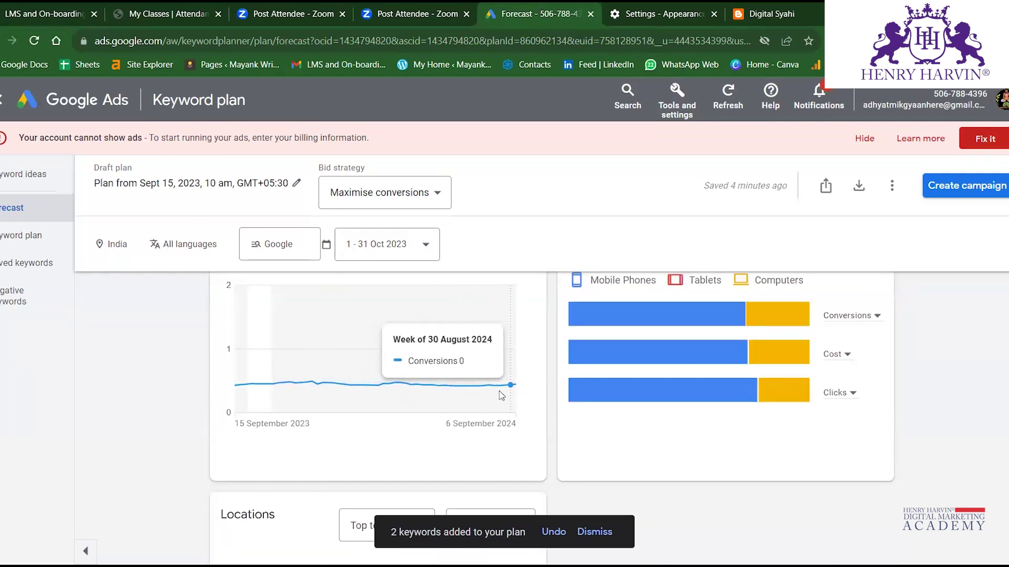
pyautogui.scroll(3, 488, 415)
pyautogui.scroll(-2, 465, 448)
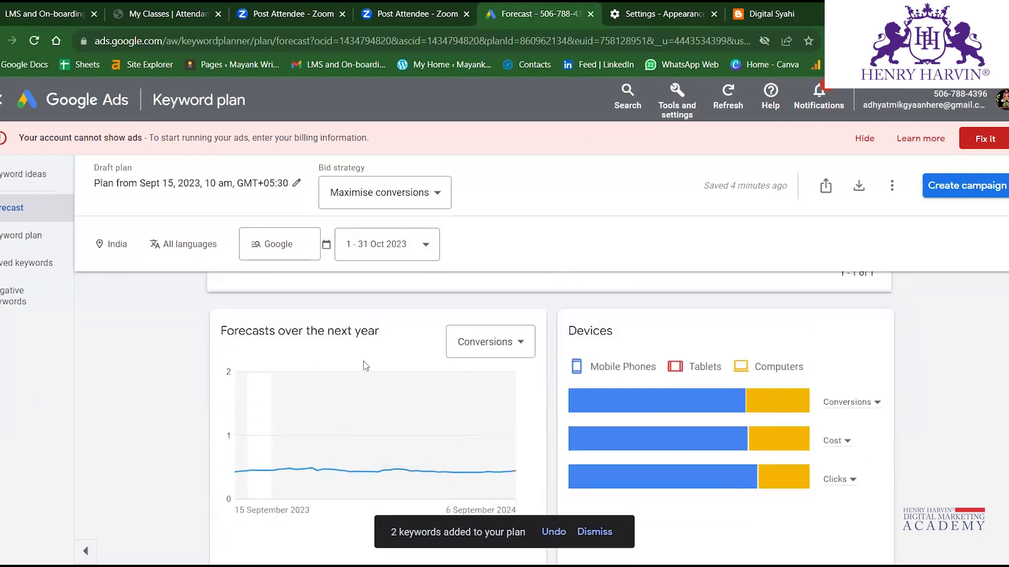
pyautogui.scroll(-2, 511, 361)
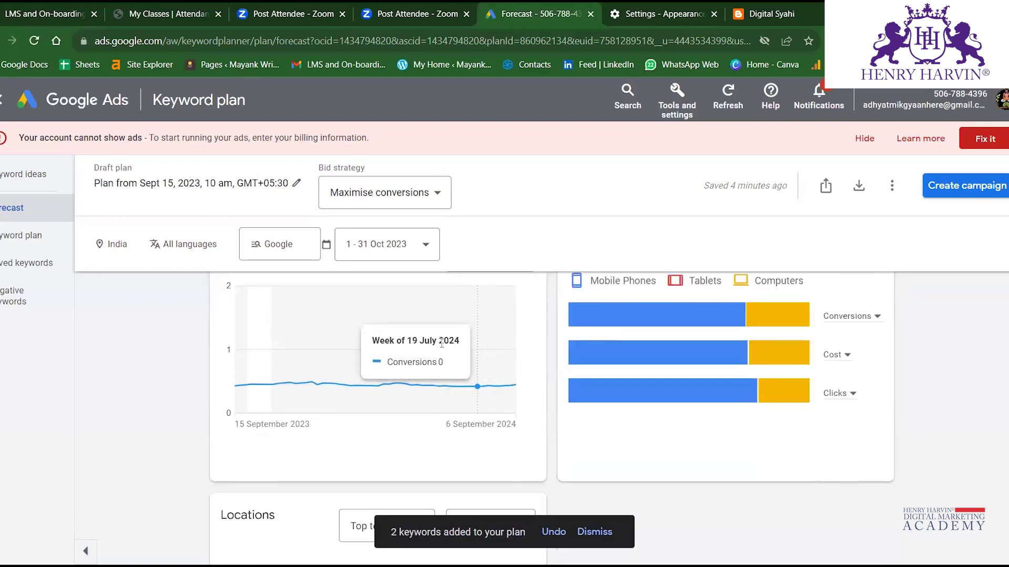
pyautogui.scroll(6, 473, 457)
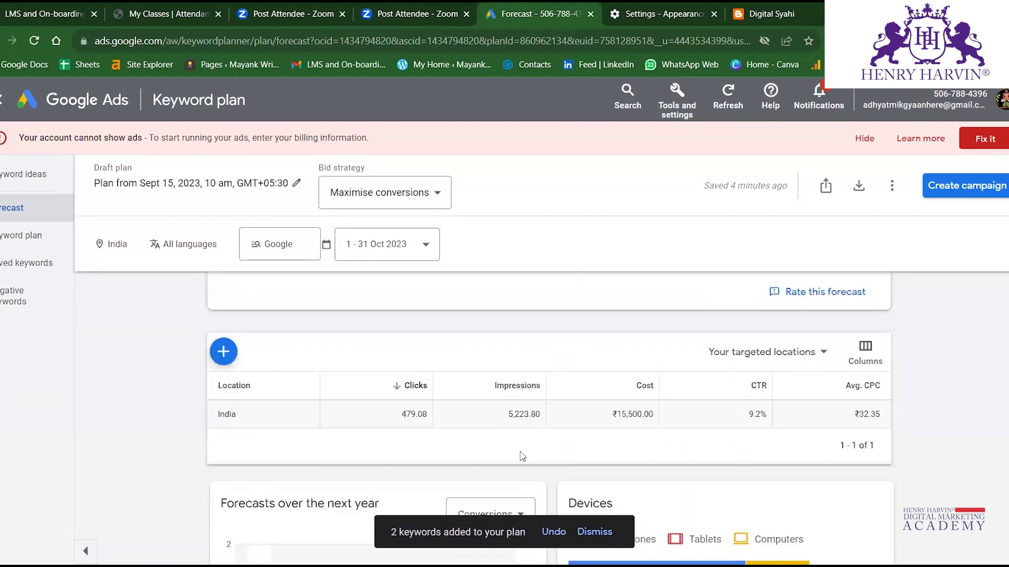
pyautogui.scroll(-4, 552, 453)
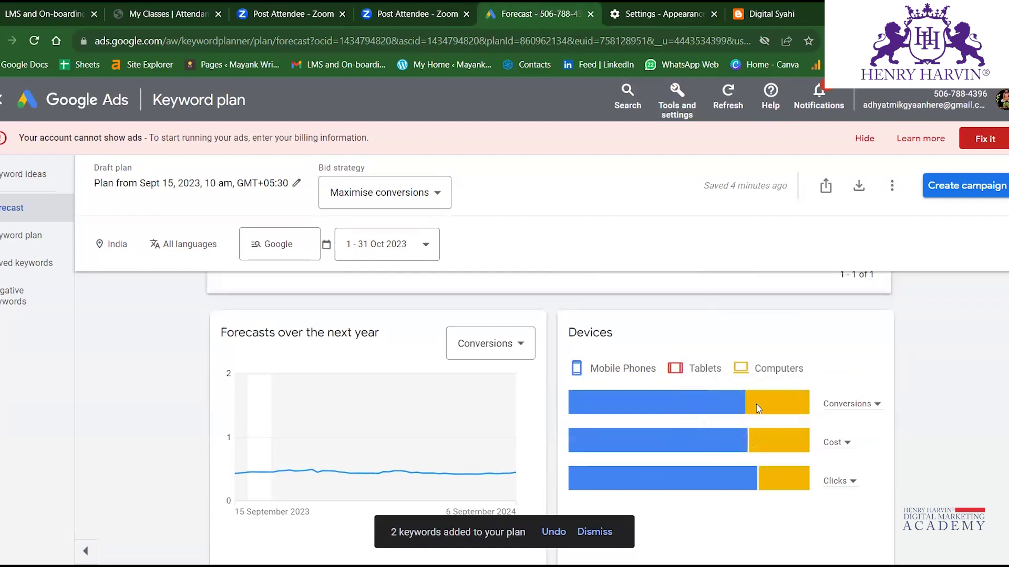
pyautogui.moveTo(743, 398)
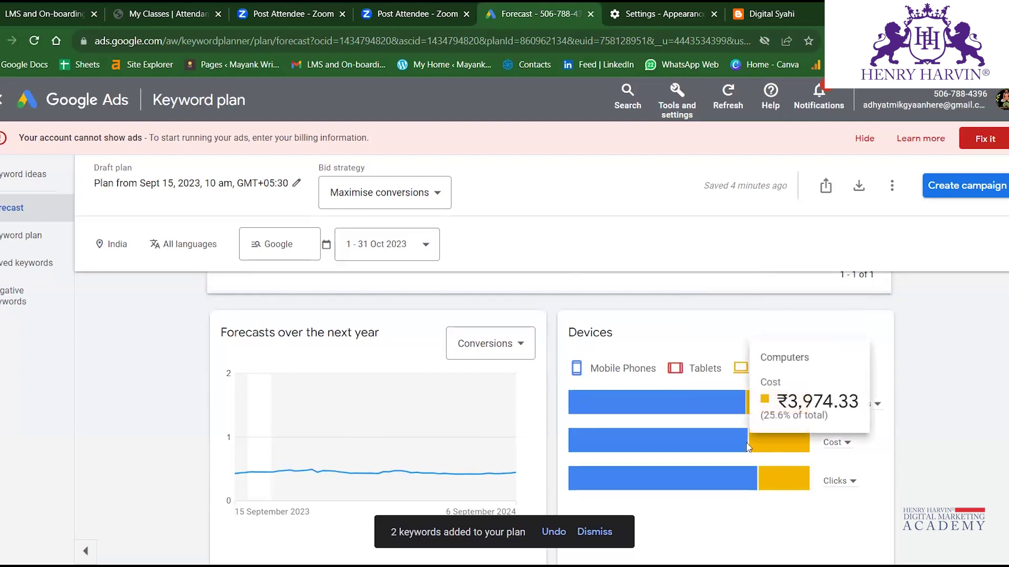
pyautogui.moveTo(724, 436)
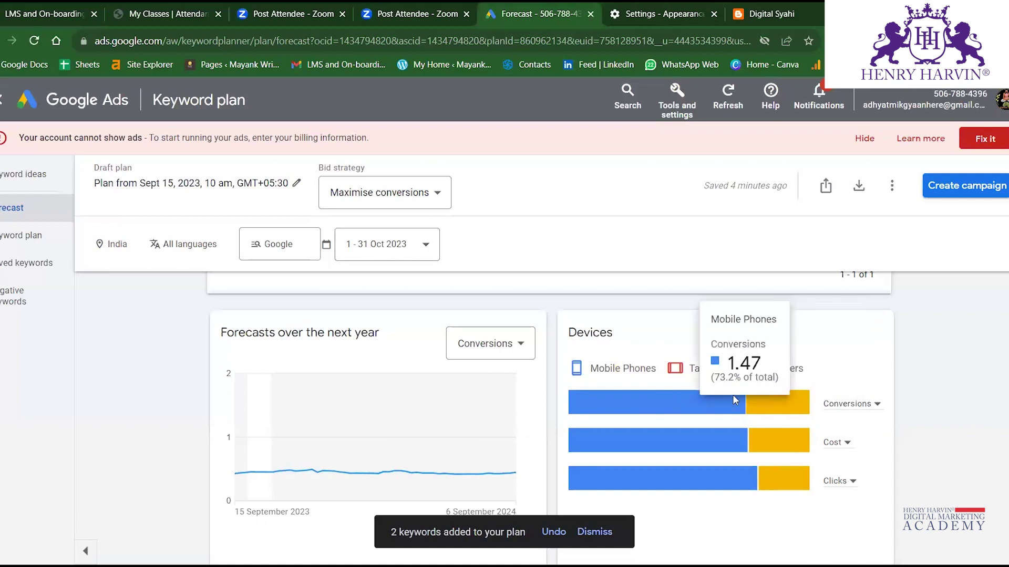
pyautogui.moveTo(631, 433)
pyautogui.moveTo(790, 455)
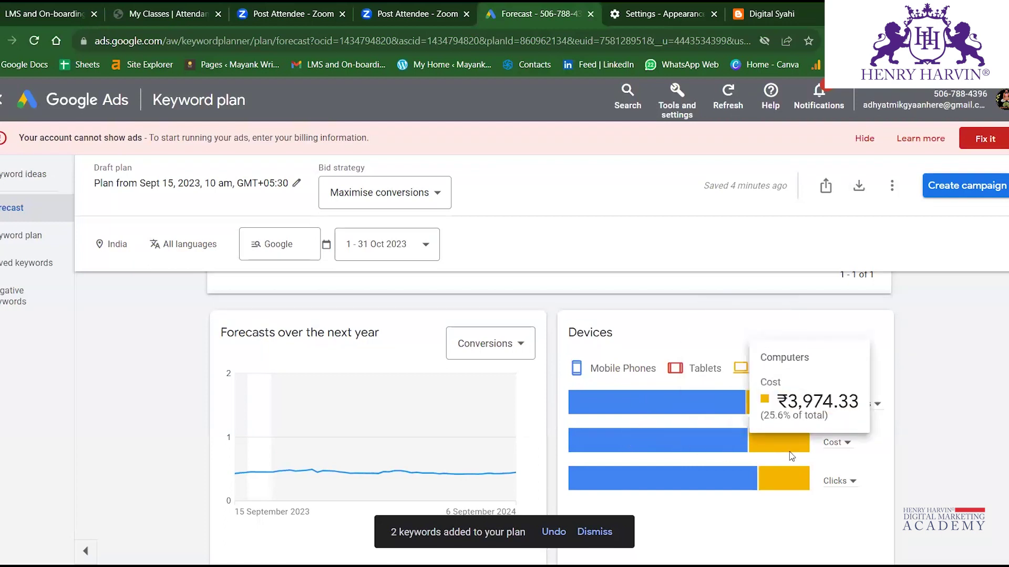
pyautogui.scroll(-2, 791, 455)
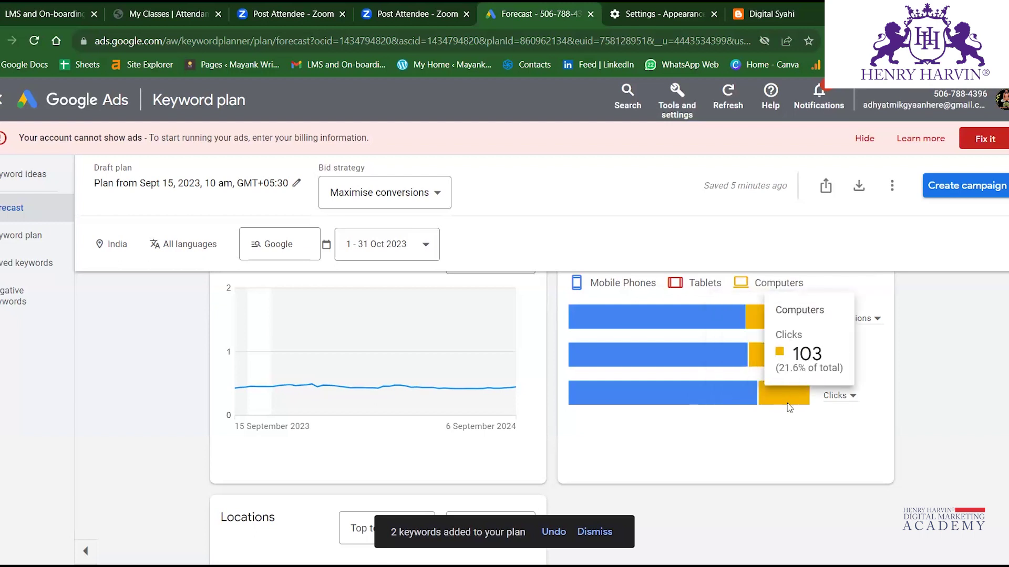
# Break down the Locations conversions chart by Top states and return to the forecast summary
pyautogui.scroll(-5, 641, 426)
pyautogui.scroll(3, 543, 445)
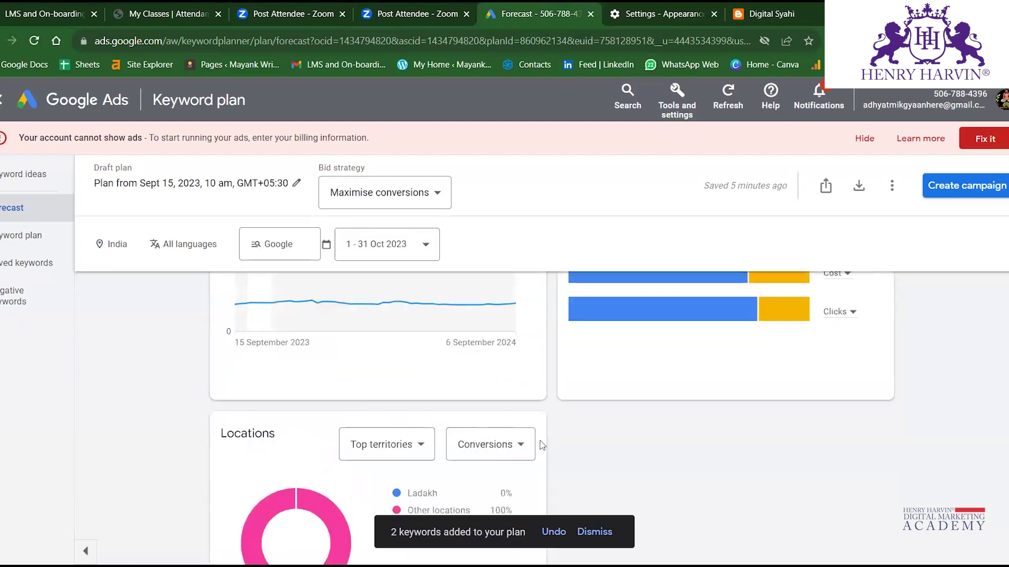
pyautogui.scroll(-2, 543, 445)
pyautogui.click(388, 358)
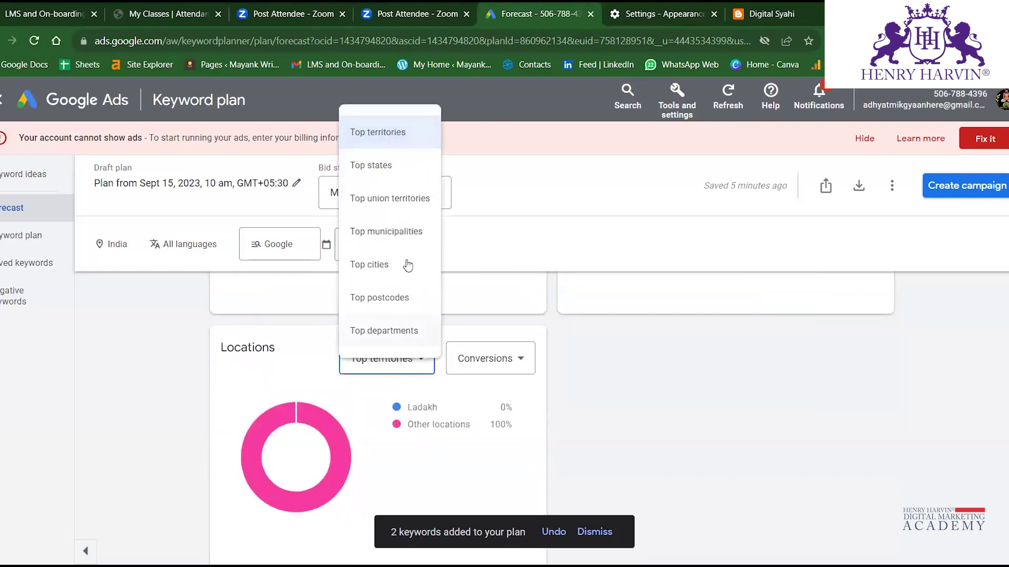
pyautogui.click(405, 166)
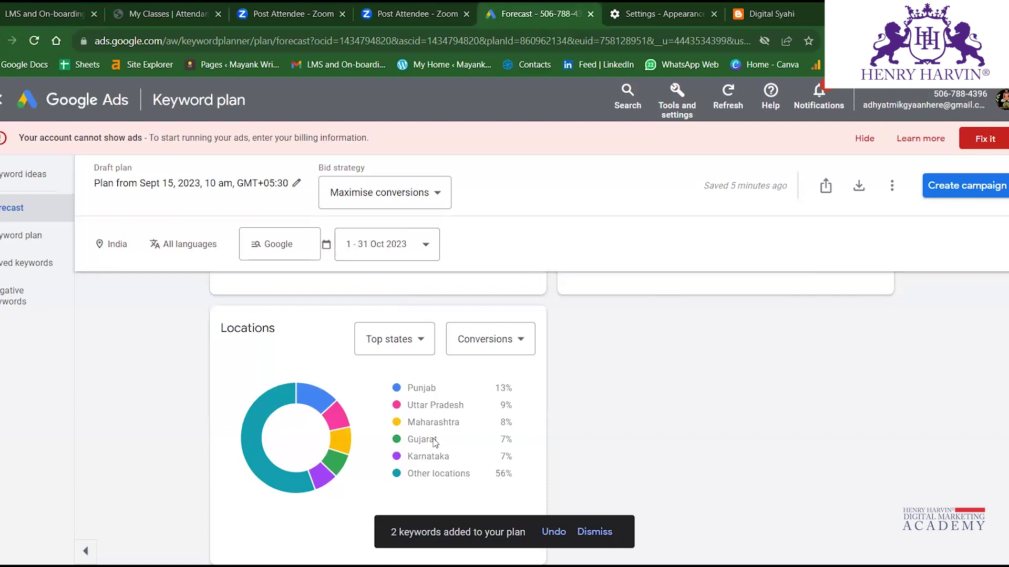
pyautogui.scroll(6, 521, 423)
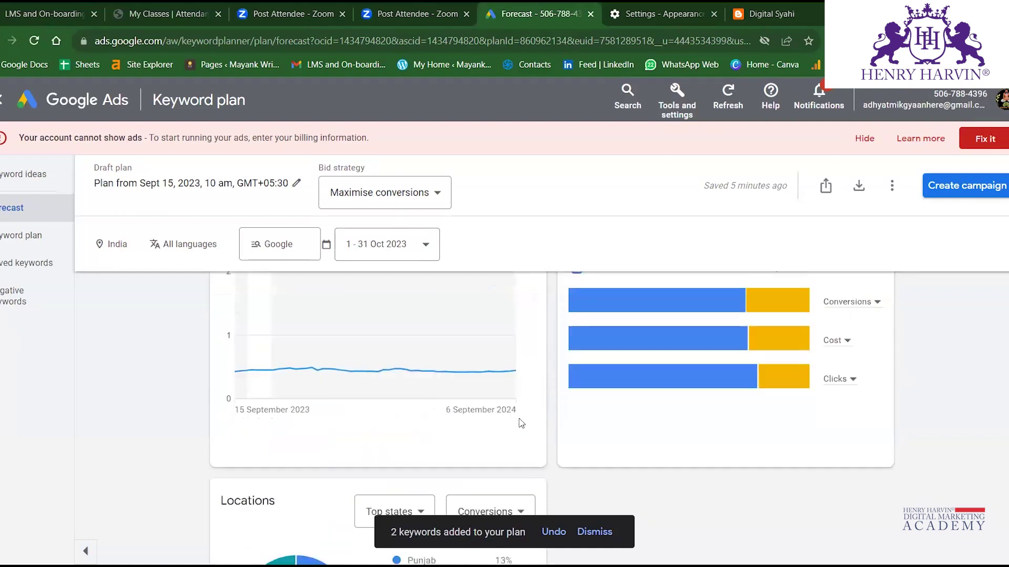
pyautogui.scroll(2, 520, 423)
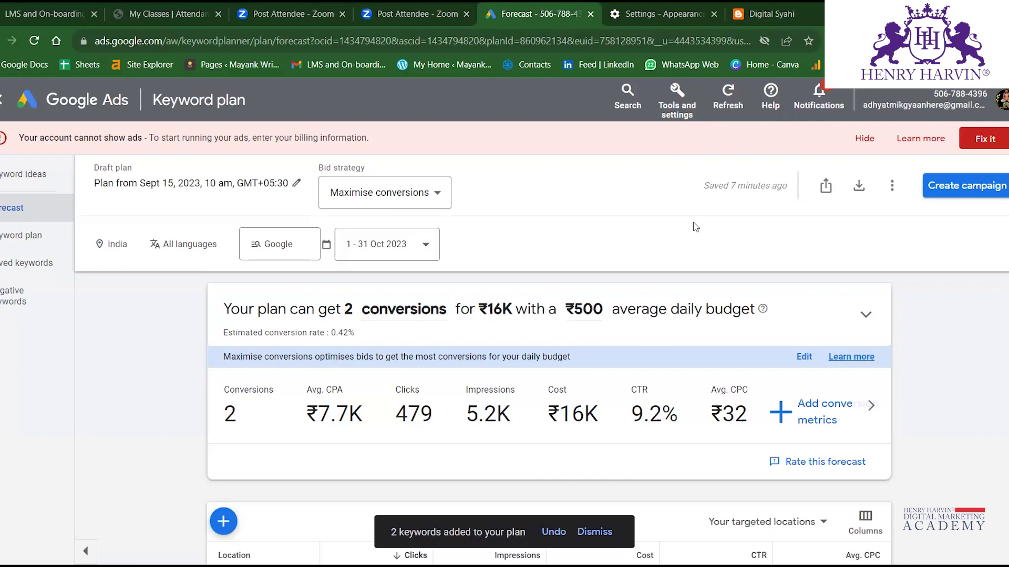
pyautogui.click(677, 101)
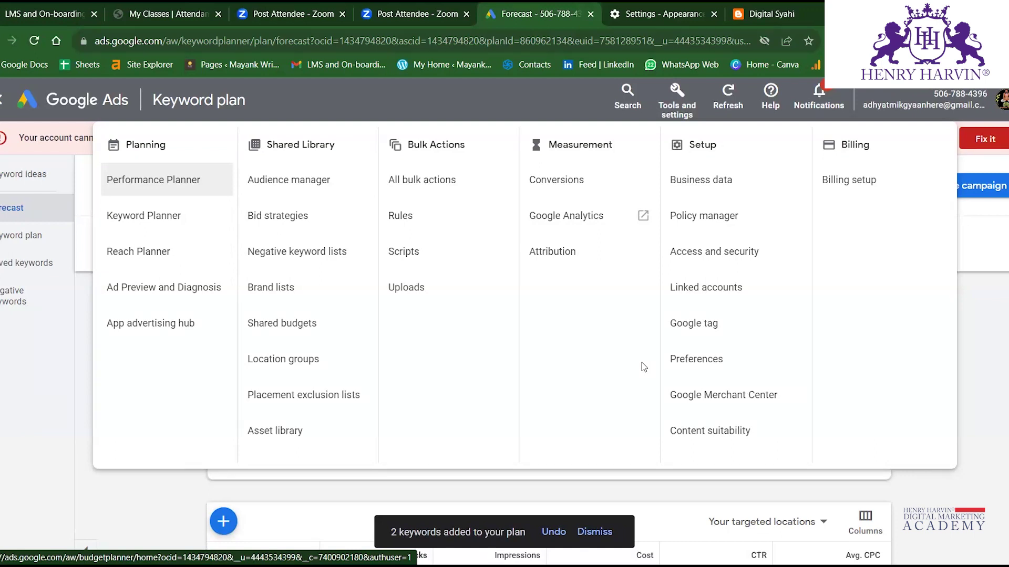
pyautogui.press('Escape')
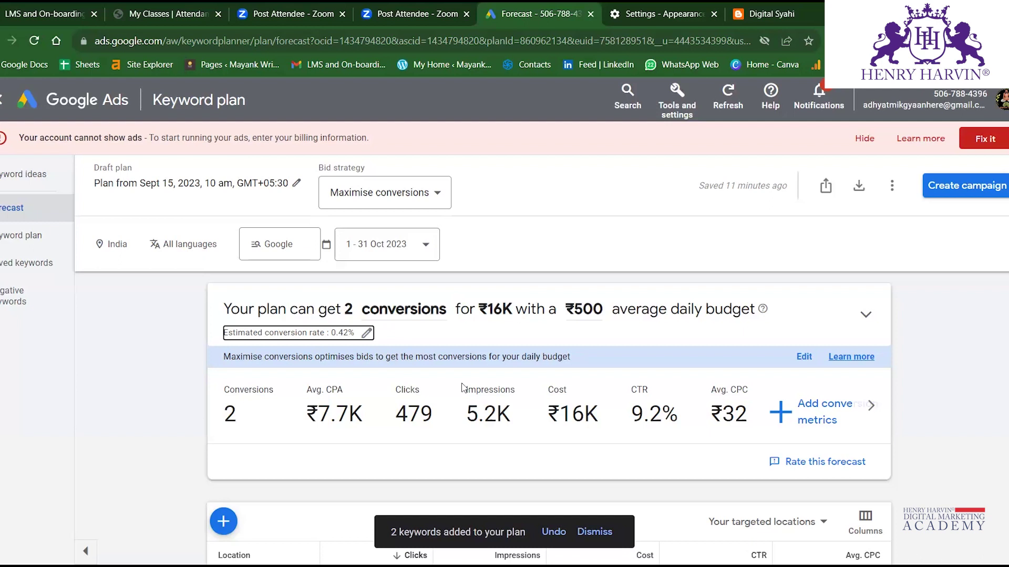
pyautogui.scroll(-3, 462, 388)
pyautogui.scroll(2, 462, 387)
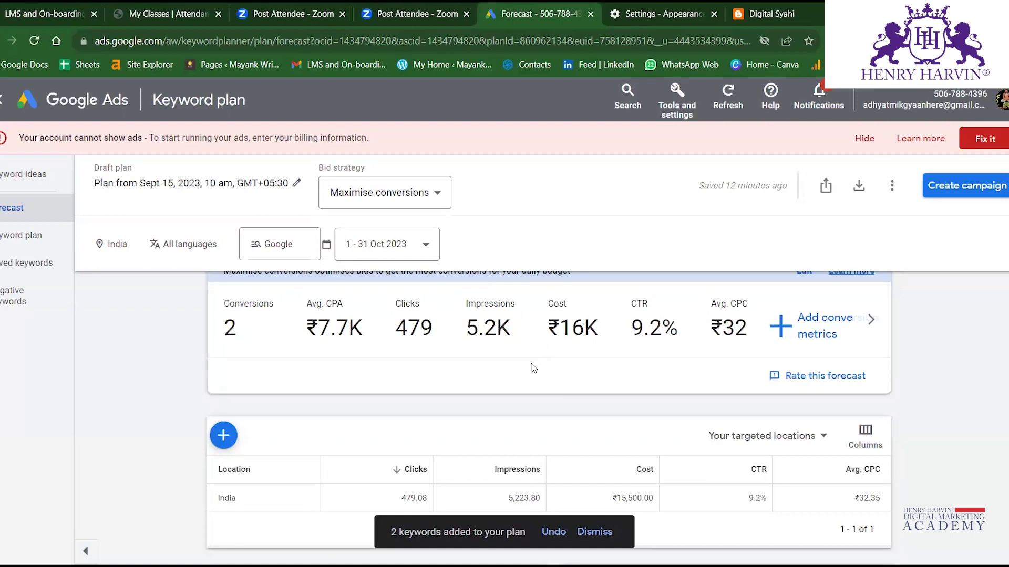
pyautogui.scroll(2, 468, 356)
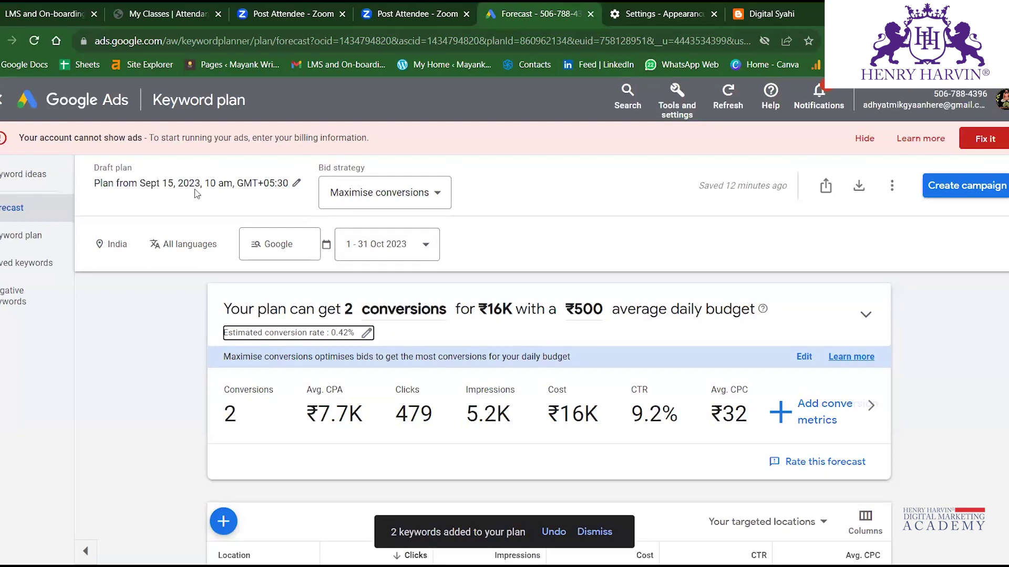
# Review the plan's saved keywords and its negative keywords list
pyautogui.click(3, 272)
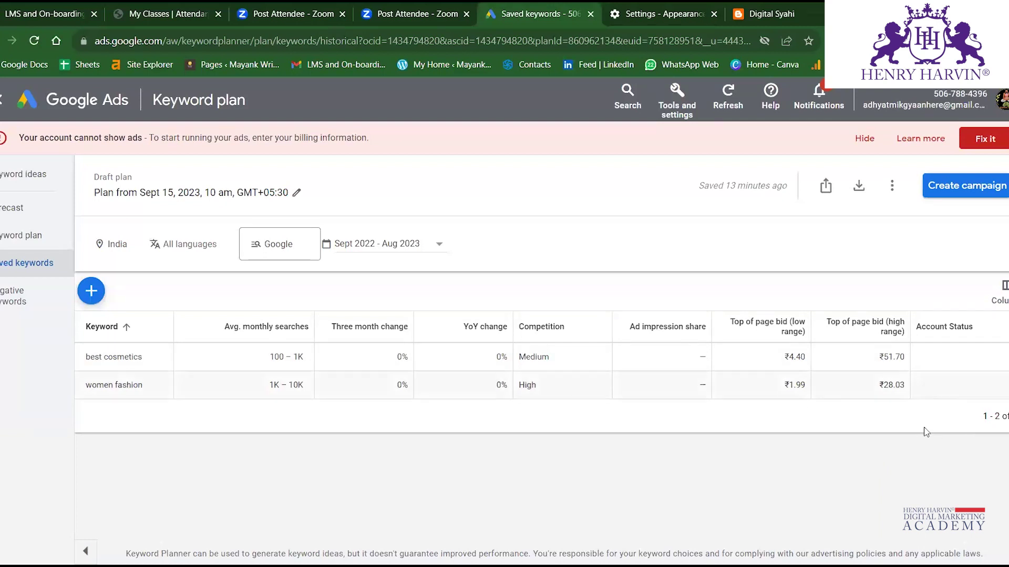
pyautogui.click(26, 299)
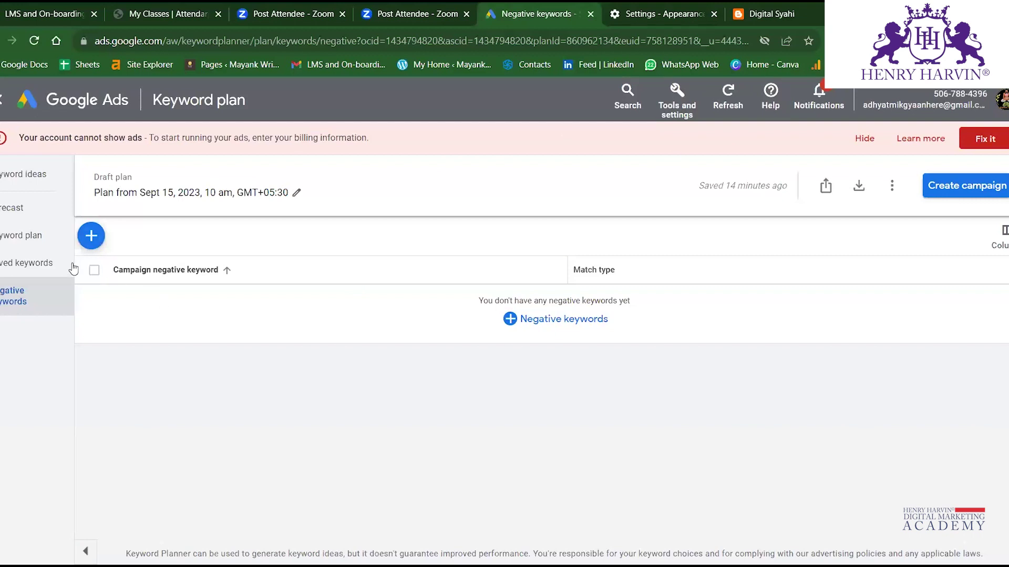
# Return to the planner home, start Get search volume and forecasts, and view the keyword file upload options
pyautogui.click(1, 106)
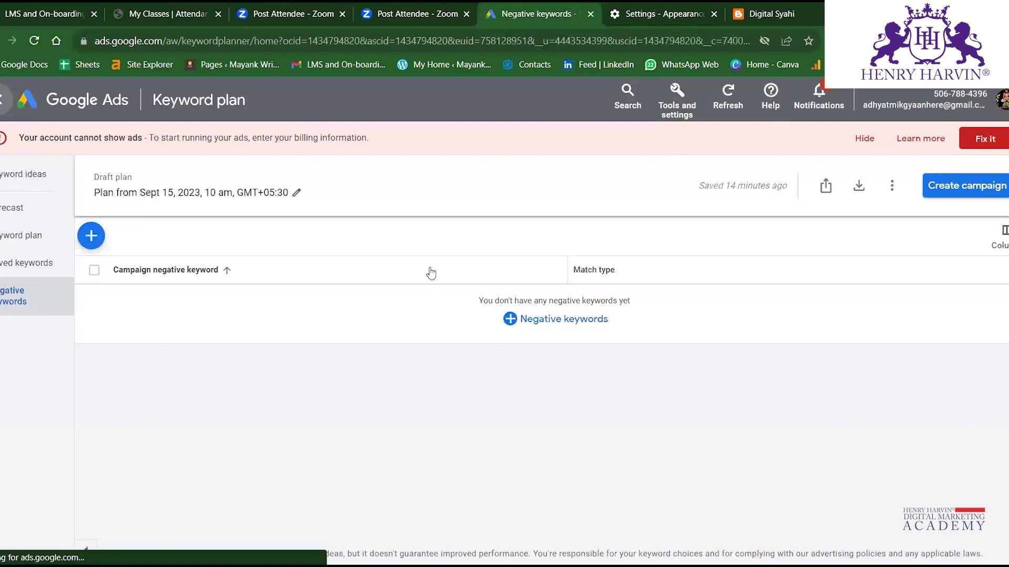
pyautogui.click(416, 278)
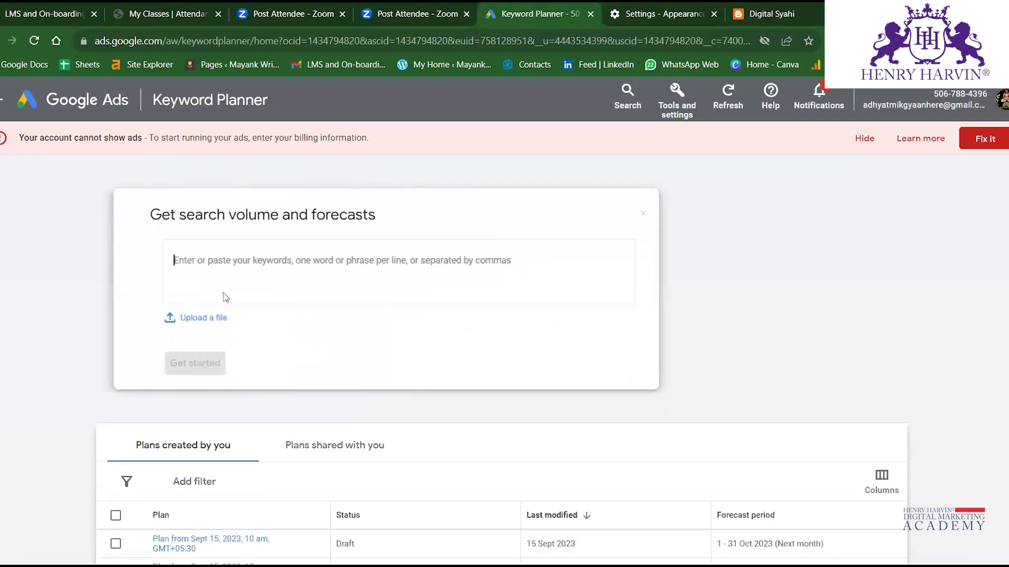
pyautogui.click(152, 319)
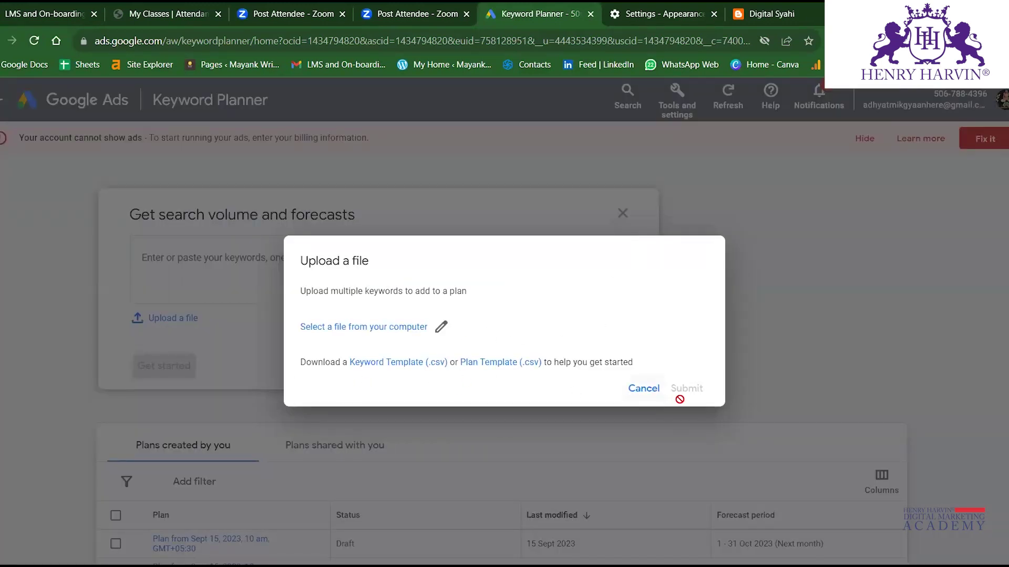
pyautogui.click(647, 391)
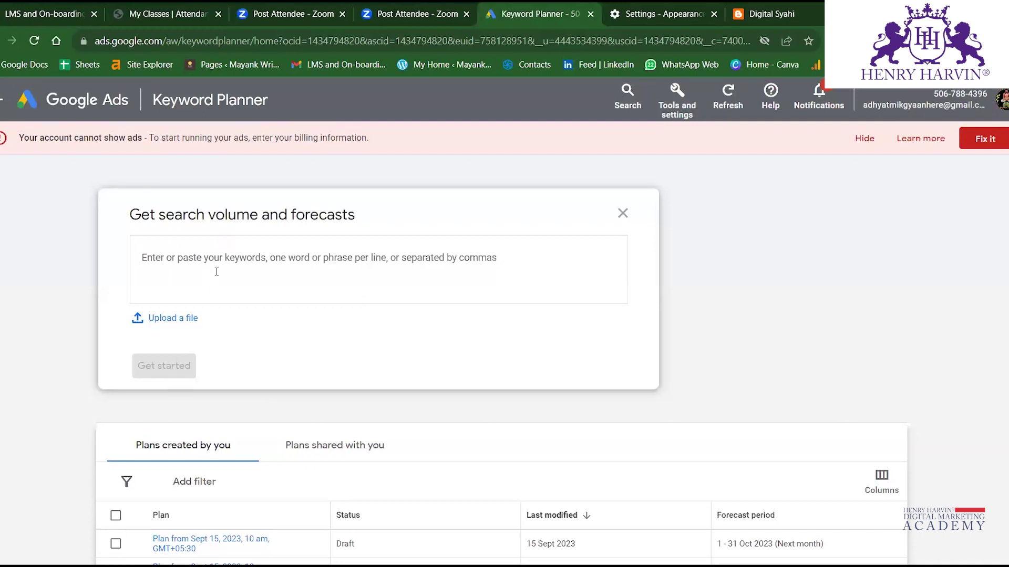
# Enter "women fashion cosmetics" as the keywords for search volume and forecasts
pyautogui.write('words')
pyautogui.press('BackSpace')
pyautogui.press('BackSpace')
pyautogui.press('BackSpace')
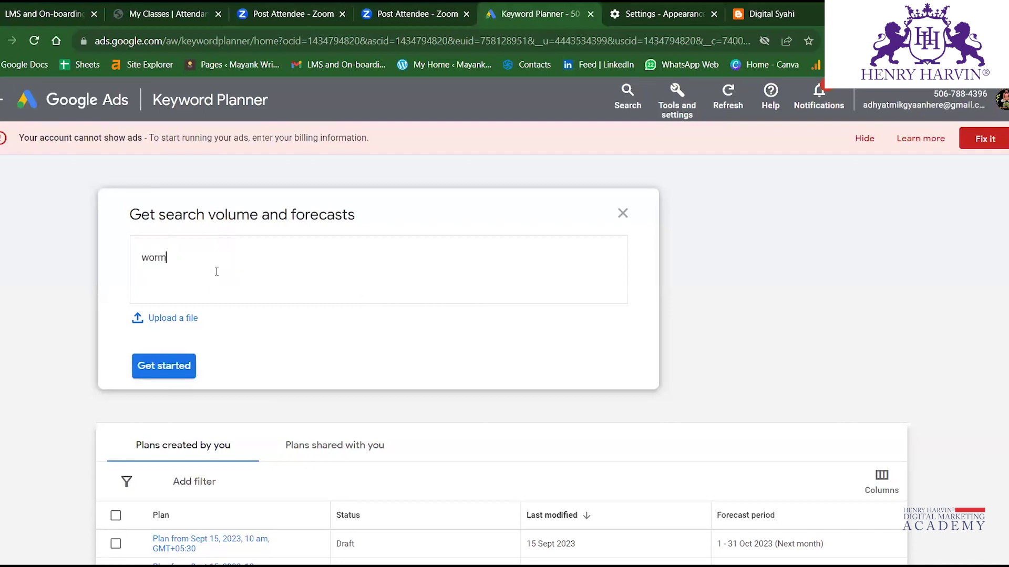
pyautogui.write('men fashion')
pyautogui.write('c')
pyautogui.press('BackSpace')
pyautogui.write('costume')
pyautogui.press('BackSpace')
pyautogui.press('BackSpace')
pyautogui.press('BackSpace')
pyautogui.press('BackSpace')
pyautogui.write('metics')
# Split the entered text so that "women fashion" and "cosmetics" are on separate lines
pyautogui.moveTo(147, 261); pyautogui.dragTo(255, 255)
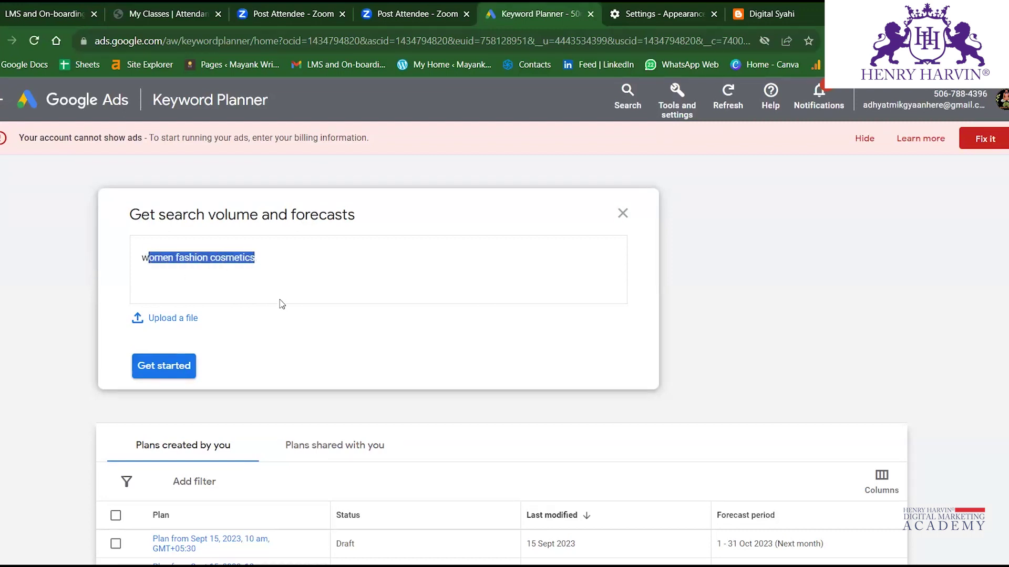
pyautogui.click(269, 288)
pyautogui.moveTo(142, 258); pyautogui.dragTo(208, 258)
pyautogui.click(205, 258)
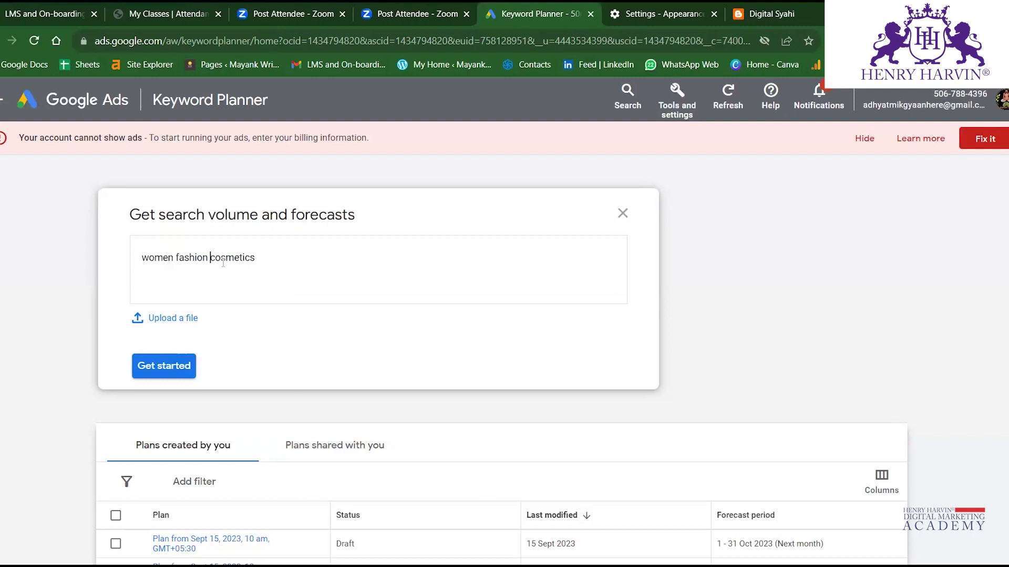
pyautogui.press('Return')
pyautogui.click(232, 257)
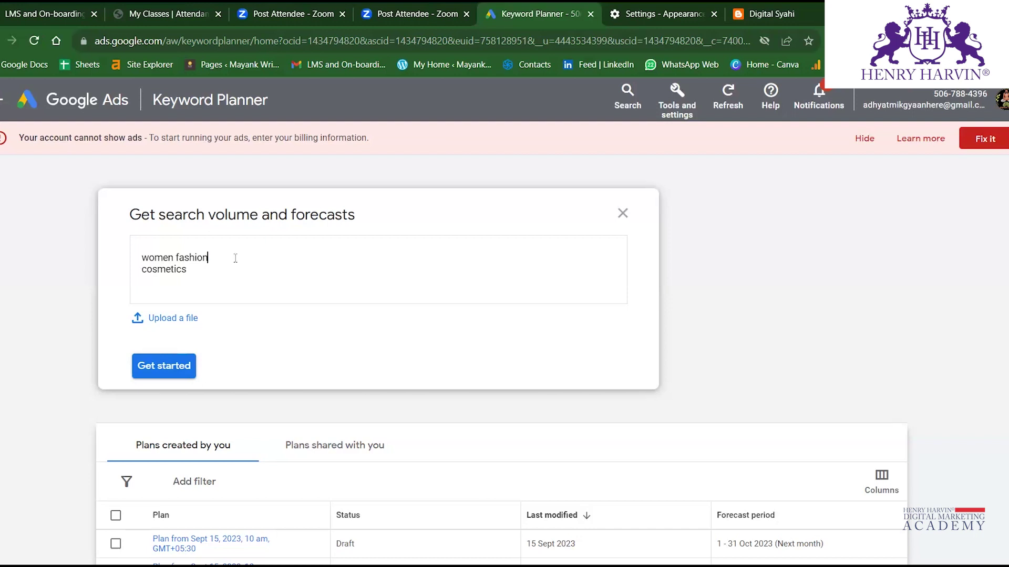
# Clear the entered keywords from the search volume and forecasts form
pyautogui.click(203, 273)
pyautogui.moveTo(200, 272); pyautogui.dragTo(111, 259)
pyautogui.press('BackSpace')
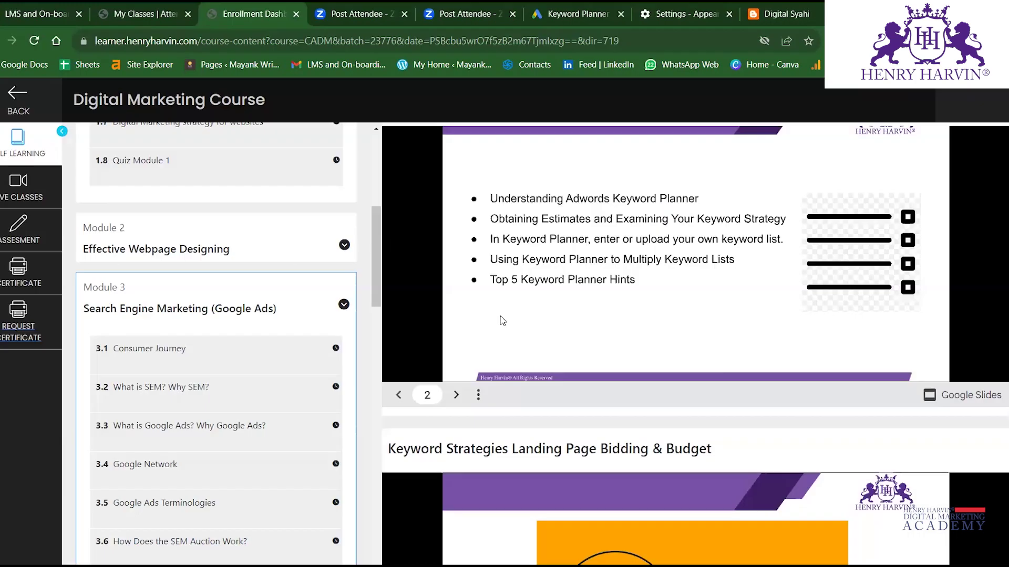
# Show the Digital Marketing Course slides in full screen and advance to the one about setting a keyword bid and daily budget
pyautogui.hotkey('ctrl', 'shift', 'f')
pyautogui.press('Right')
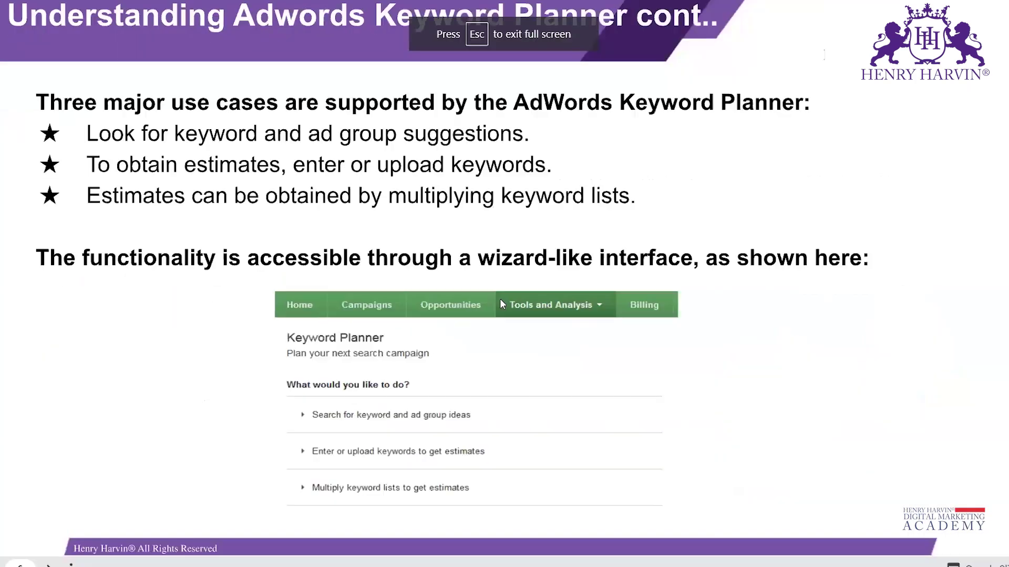
pyautogui.press('Right')
pyautogui.press('Right')
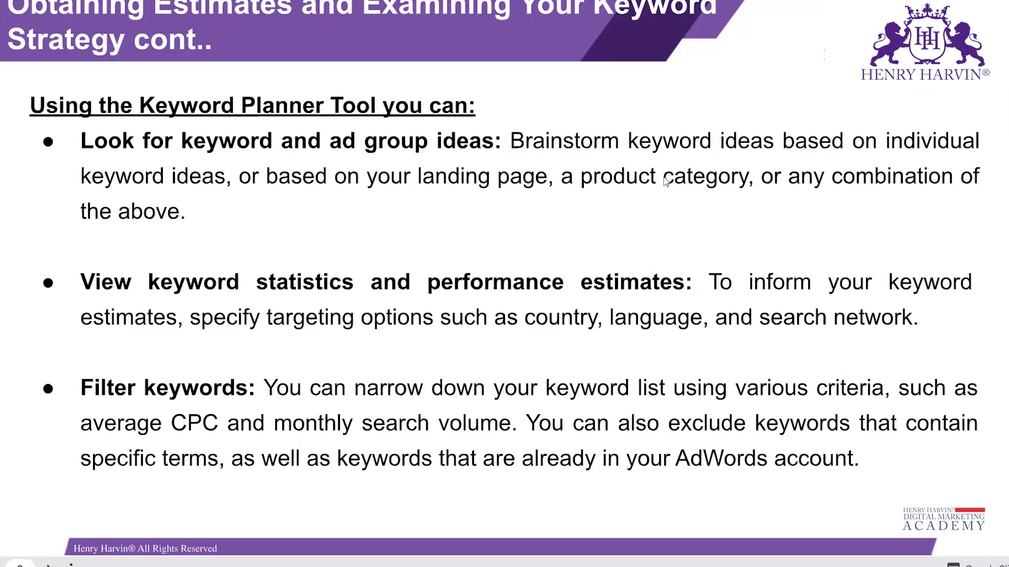
pyautogui.press('Right')
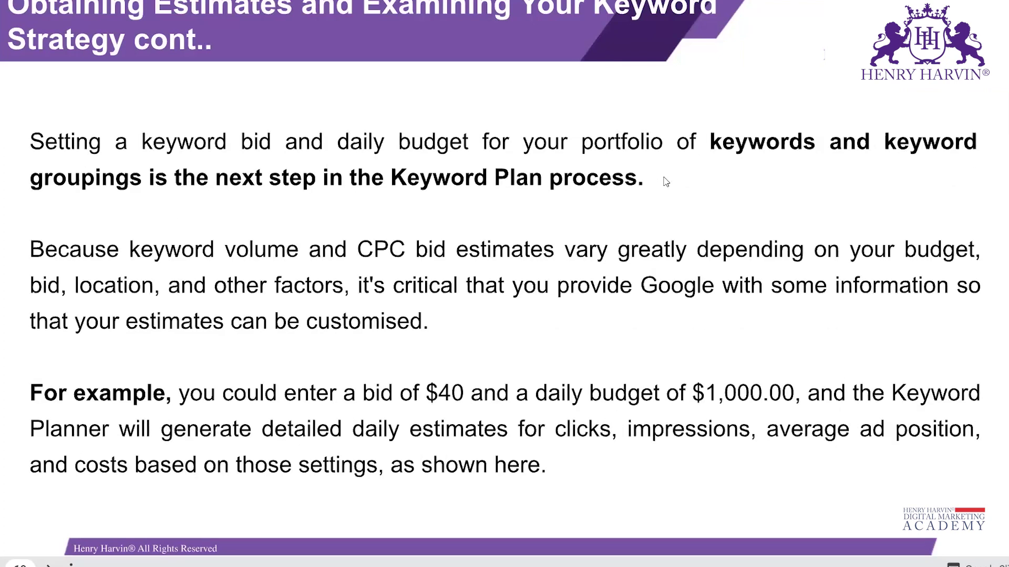